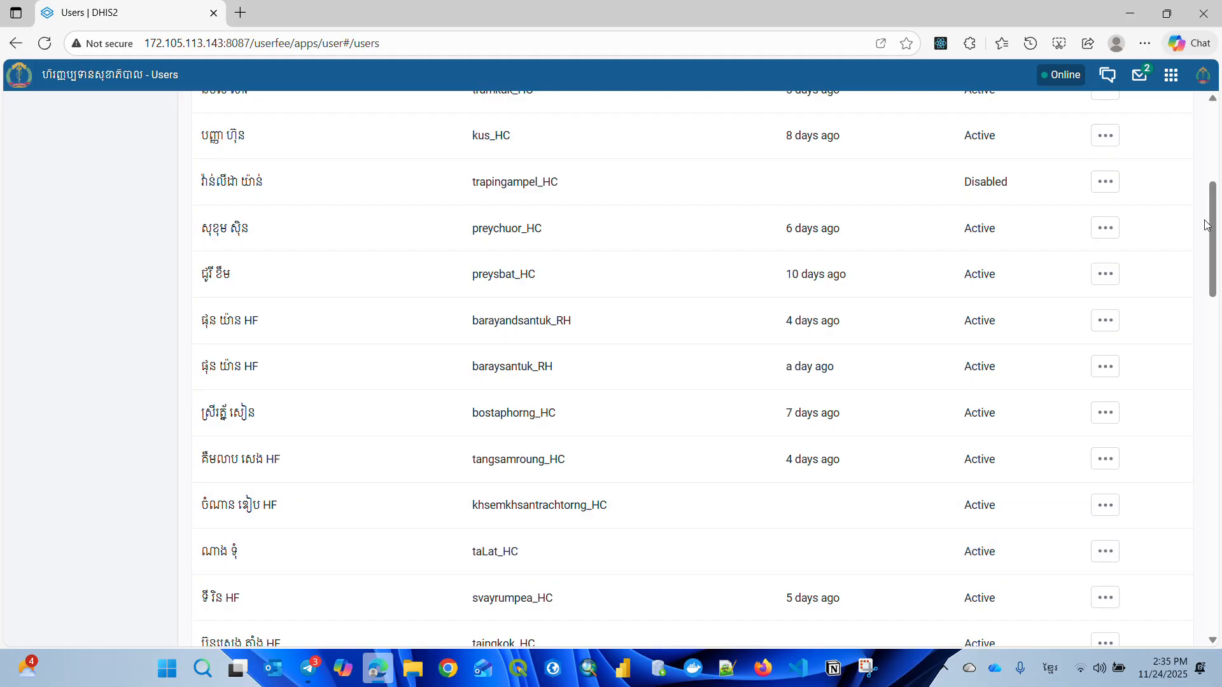
Browse the first two pages of the user list, examining the usernames, last logins and statuses
left_click_drag(1213, 228, 1220, 307)
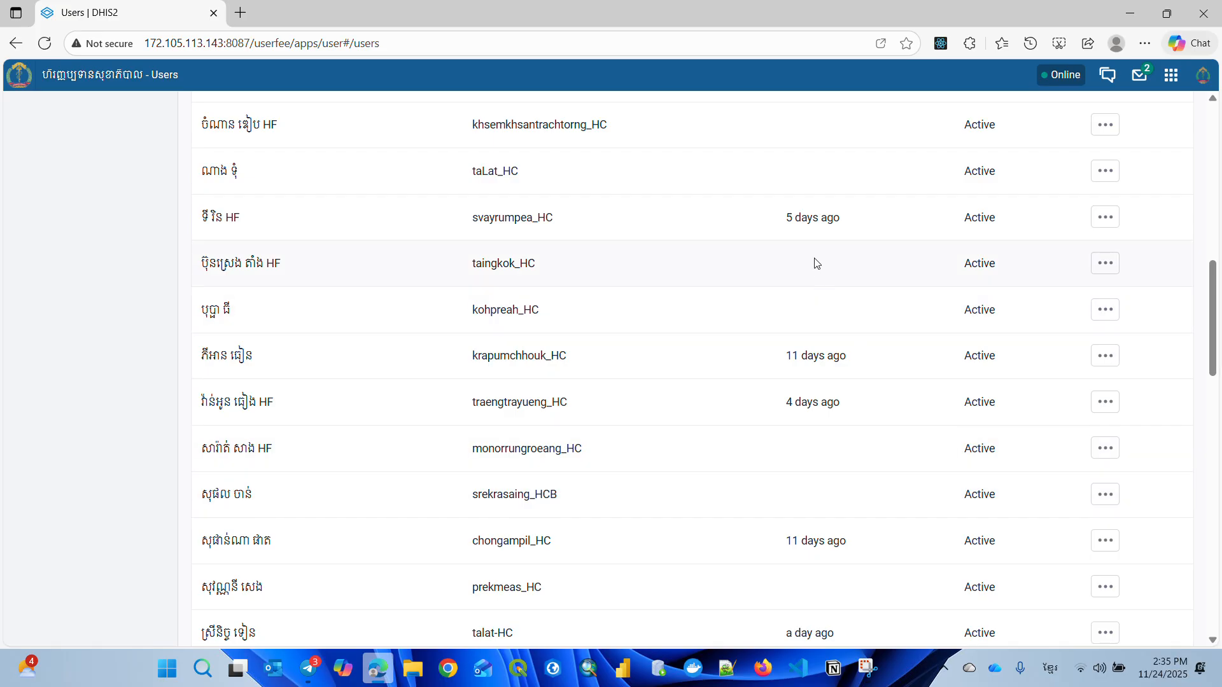
left_click_drag(1215, 336, 1219, 598)
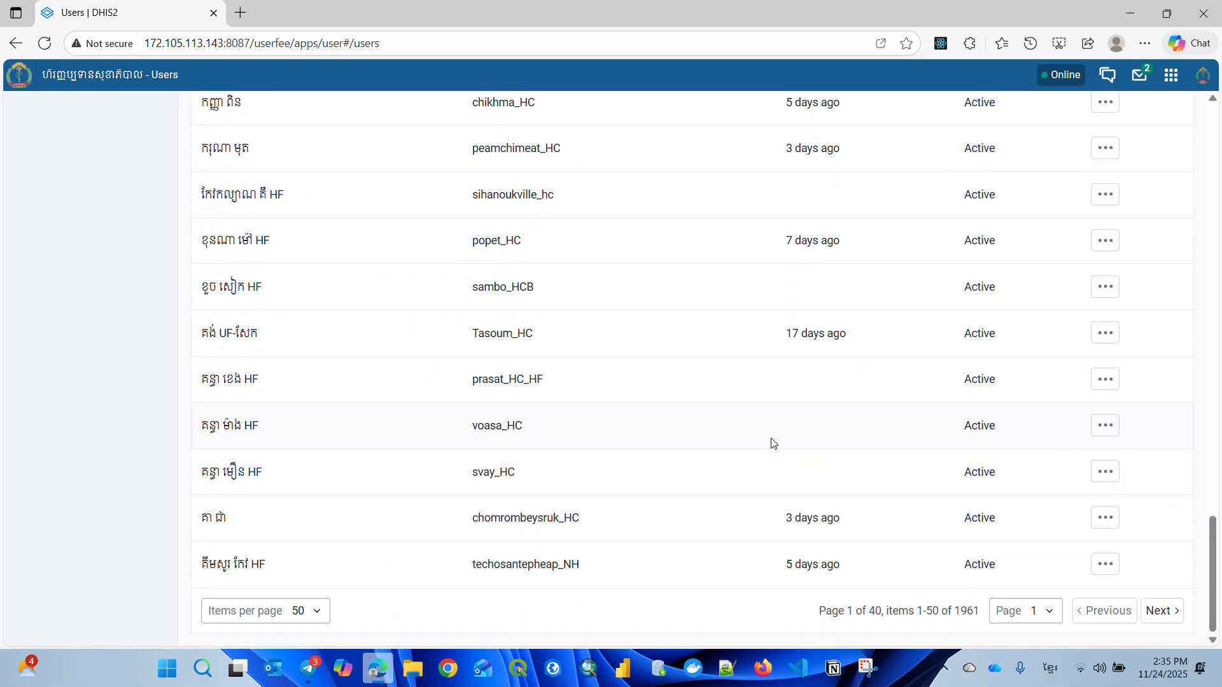
left_click(1167, 611)
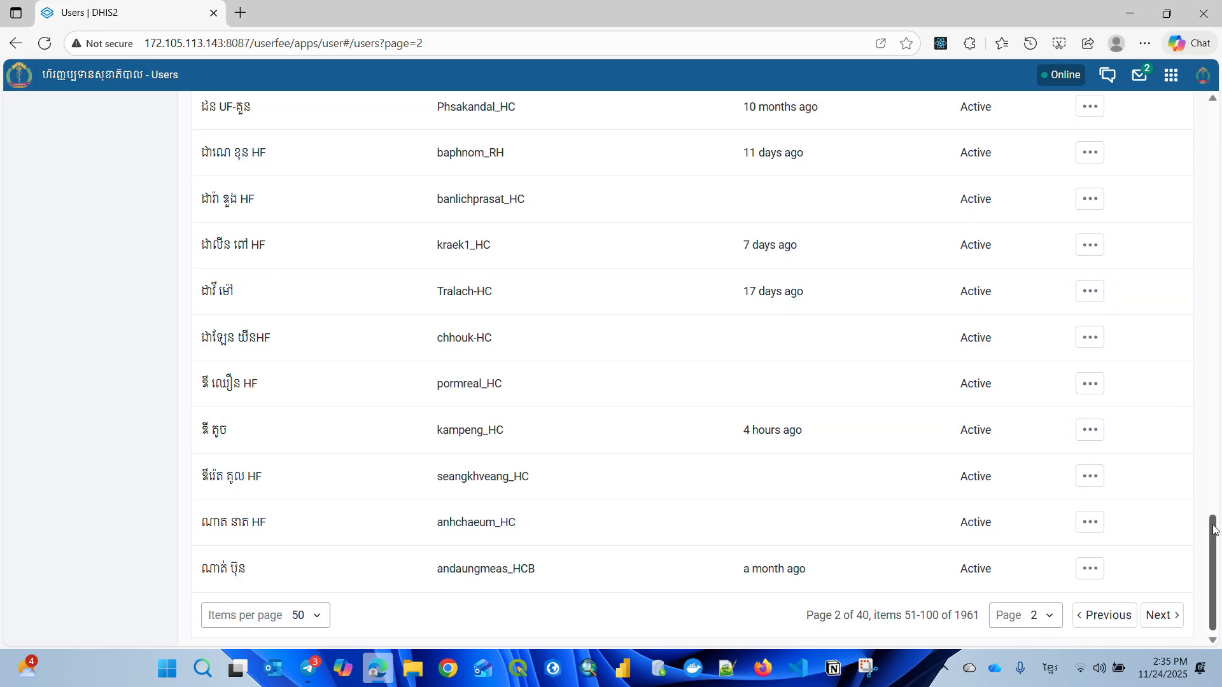
left_click_drag(1214, 531, 1212, 83)
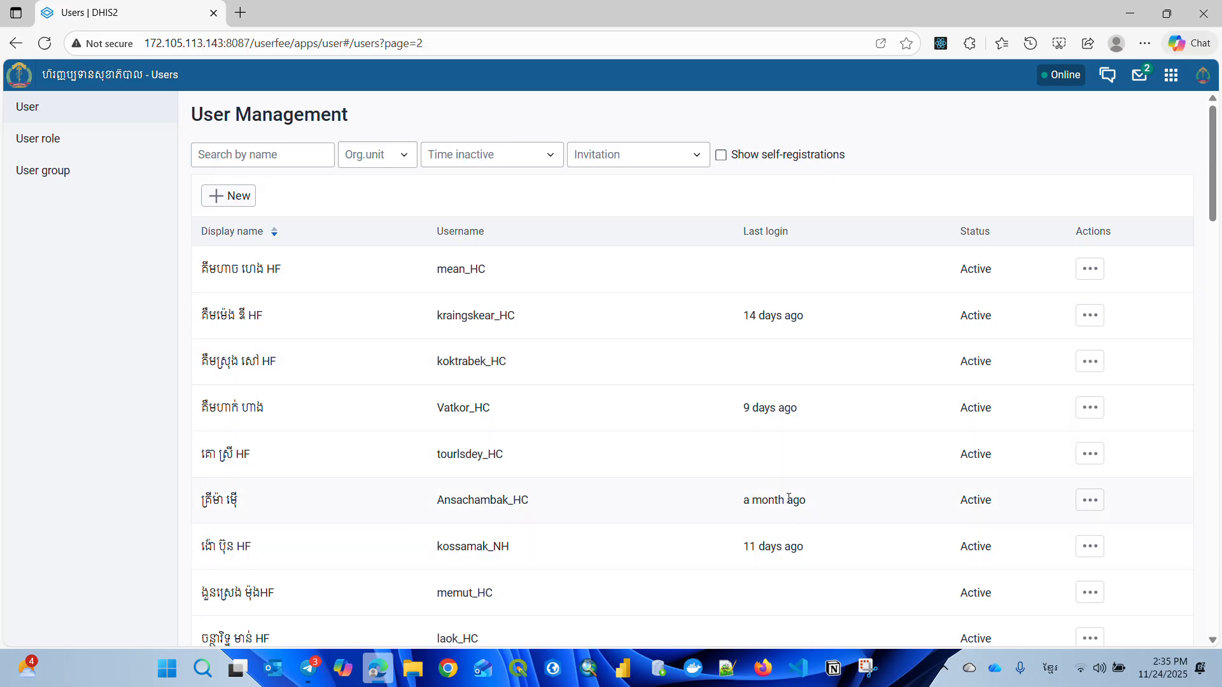
left_click_drag(1214, 171, 1214, 279)
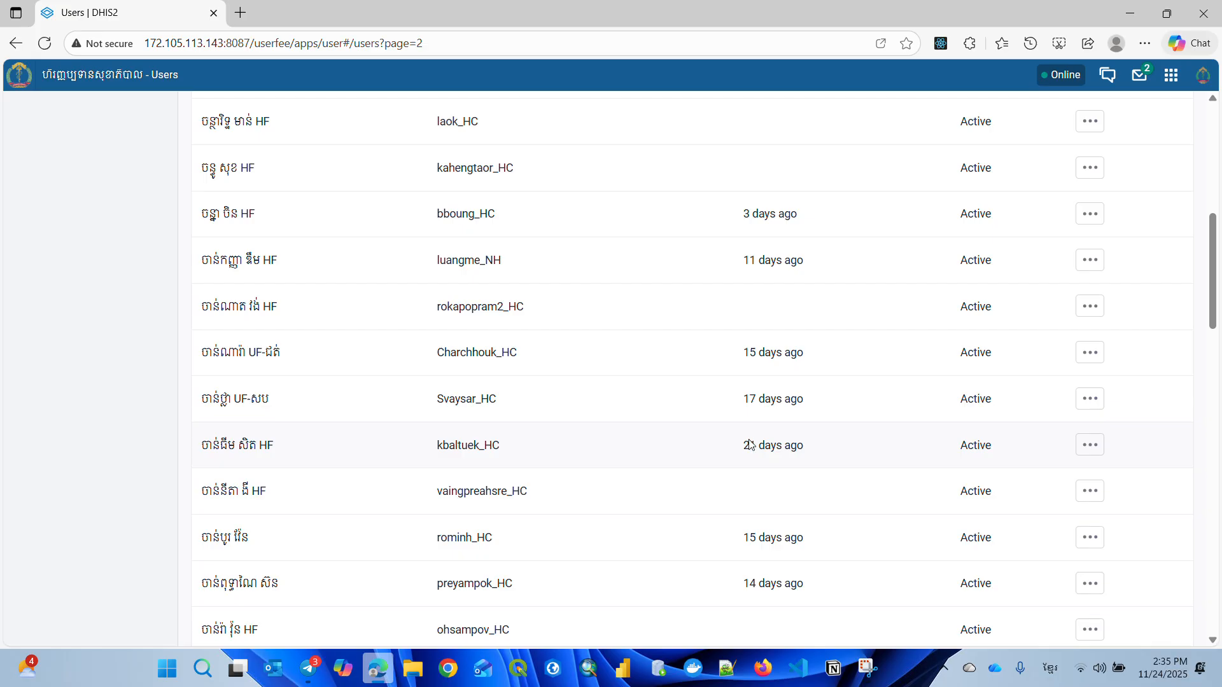
left_click_drag(1213, 290, 1218, 604)
left_click(1100, 611)
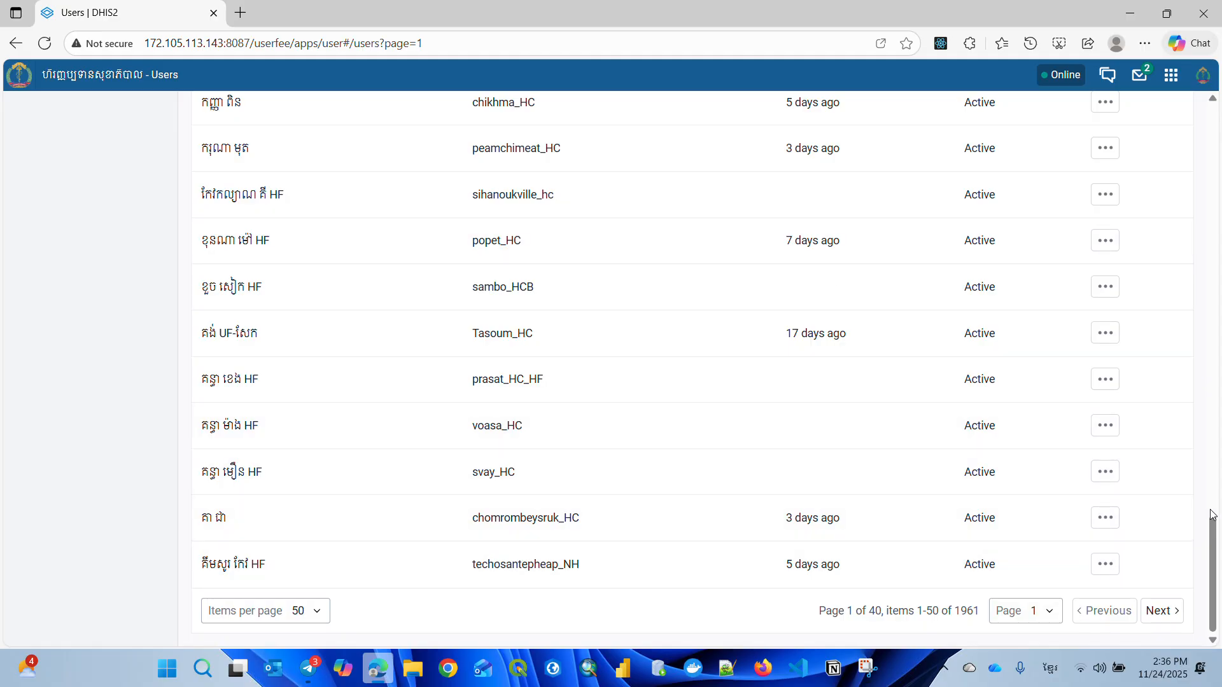
left_click_drag(1213, 514, 1212, 563)
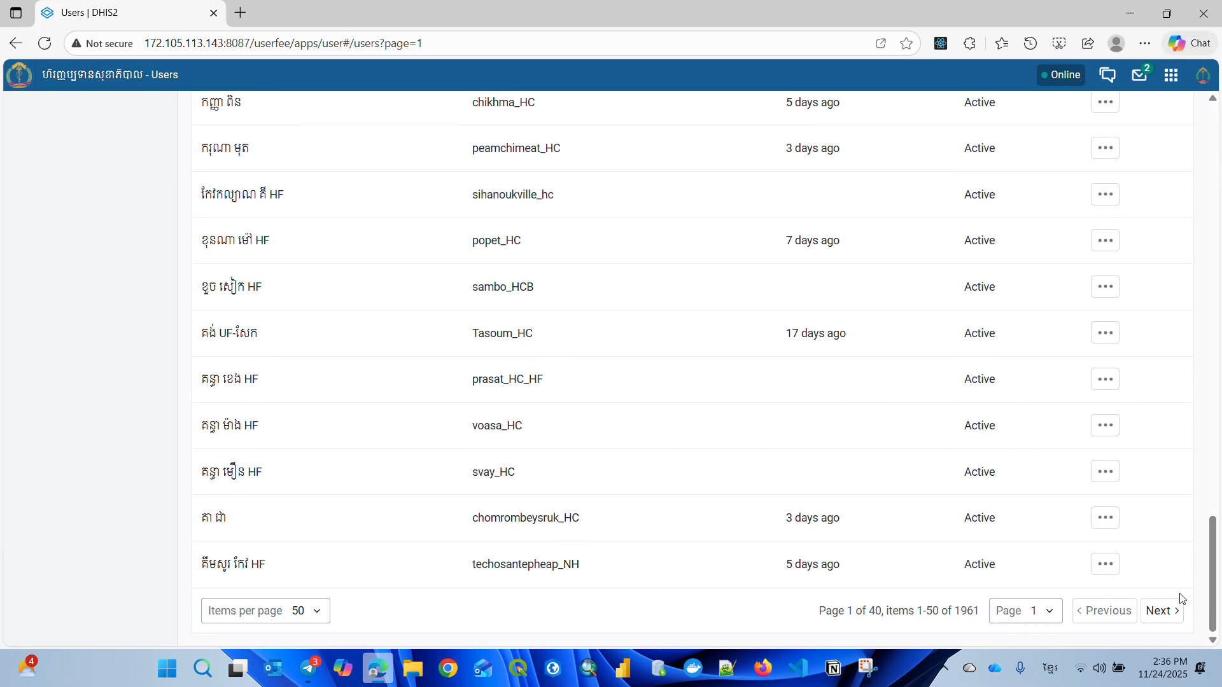
left_click(1152, 613)
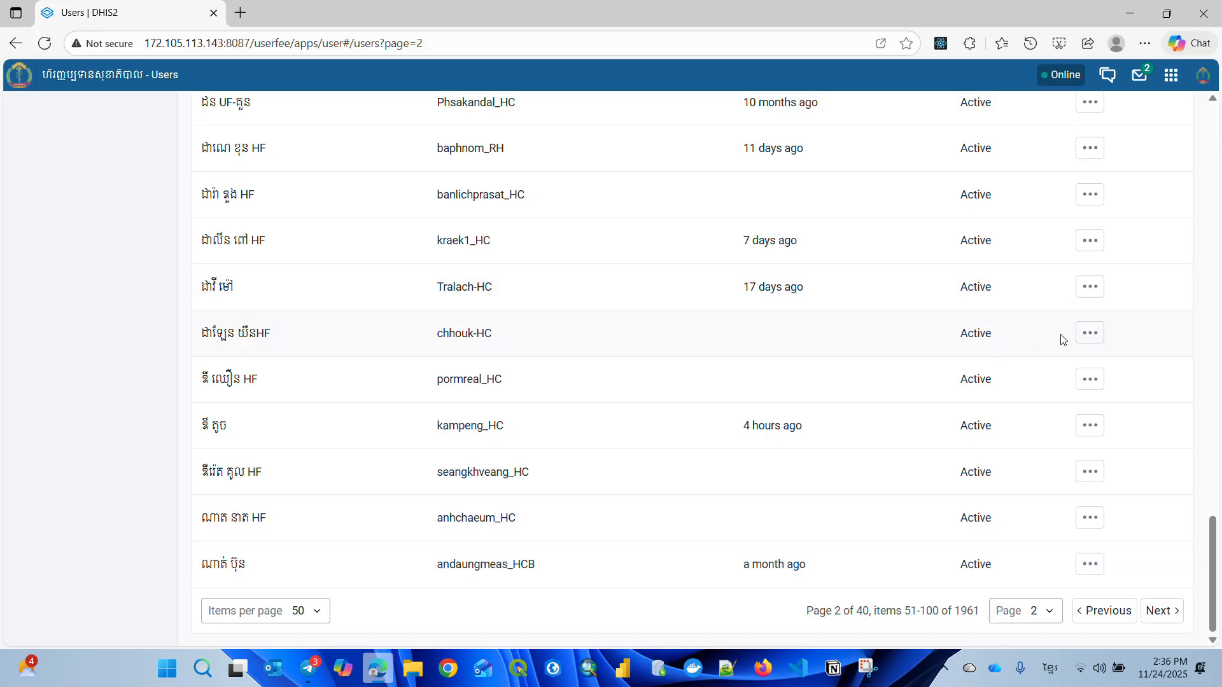
Open the chhouk-HC user for editing and inspect its data capture and maintenance organisation units within Tboung Khmum
left_click(1090, 333)
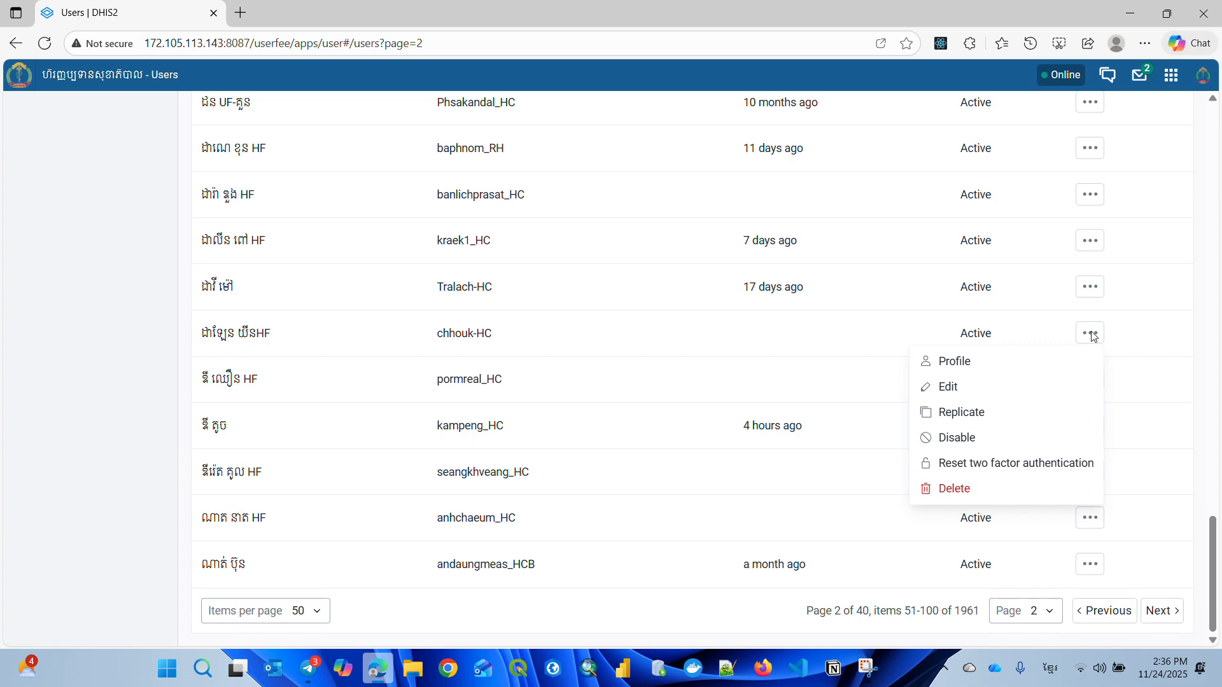
left_click(975, 391)
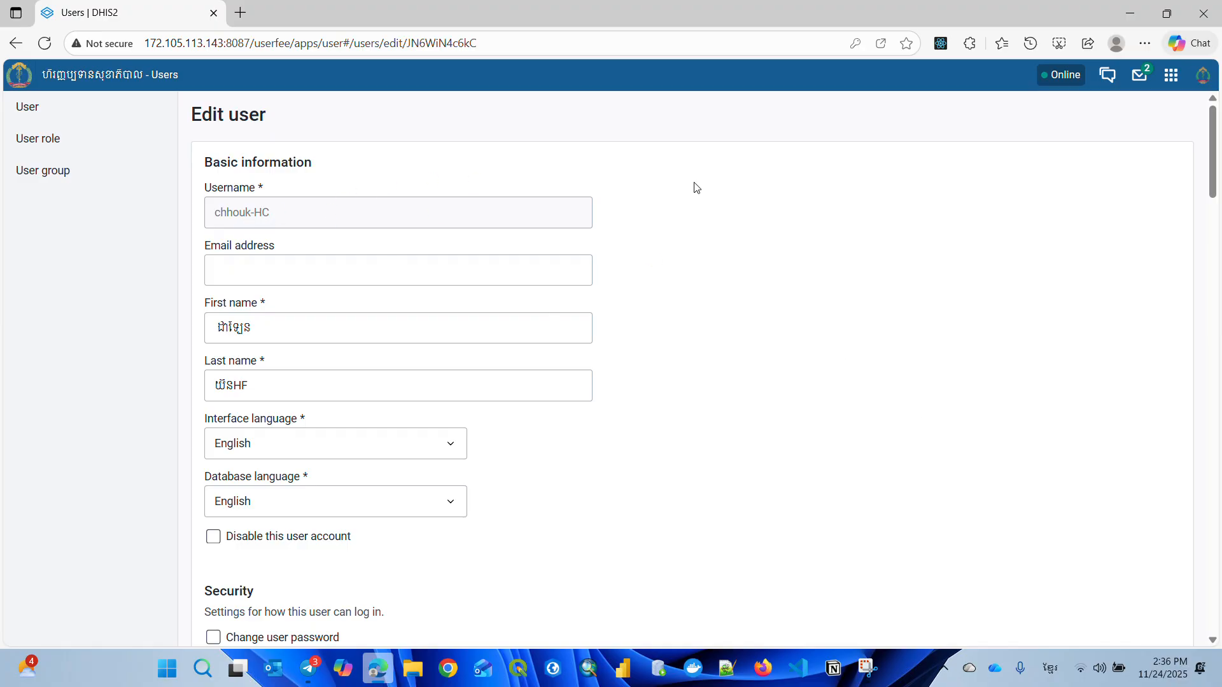
left_click_drag(1213, 134, 1220, 384)
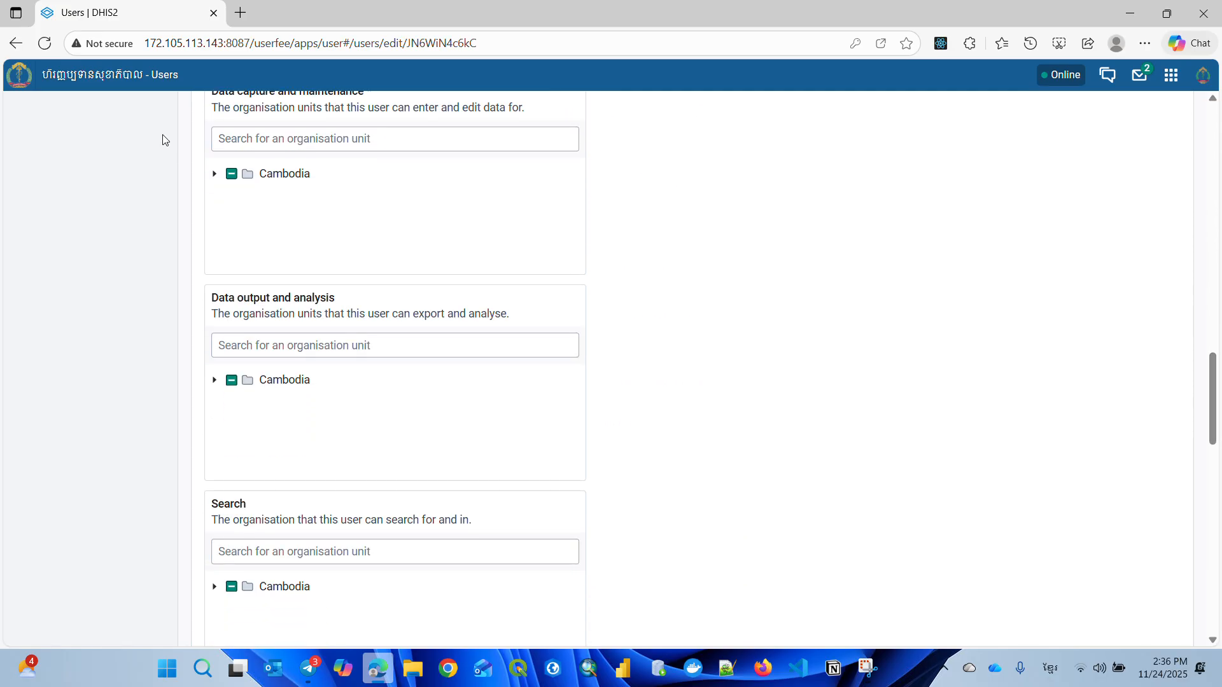
left_click(214, 174)
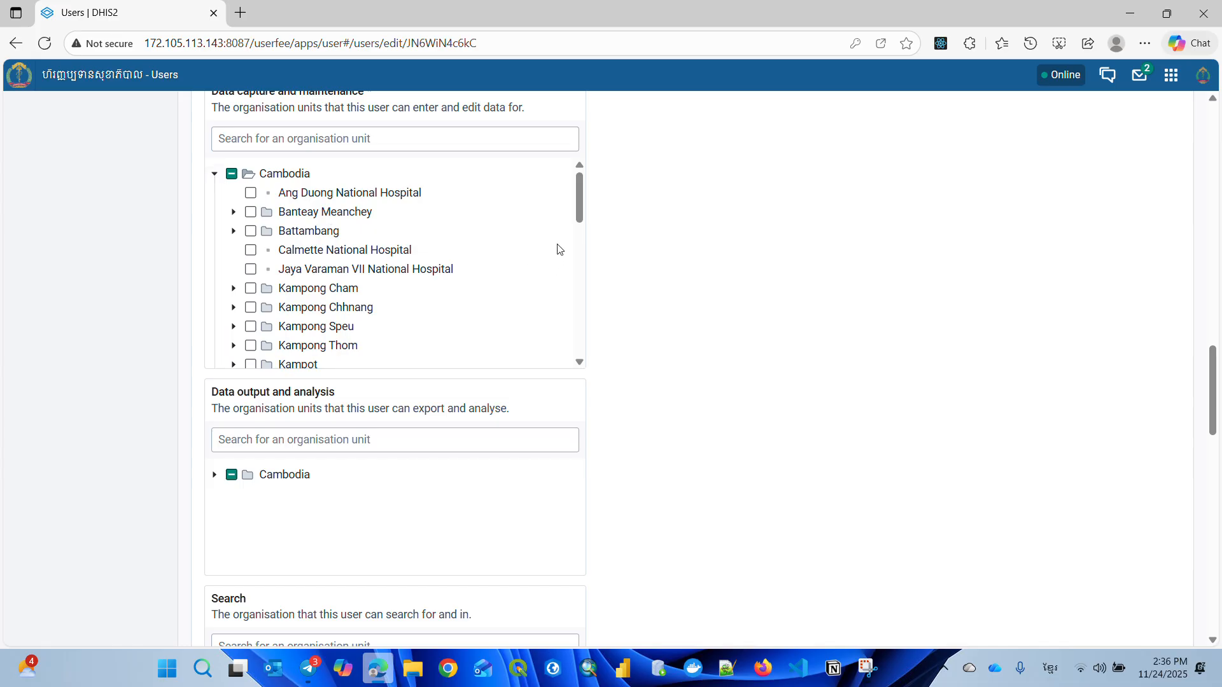
left_click_drag(574, 209, 585, 369)
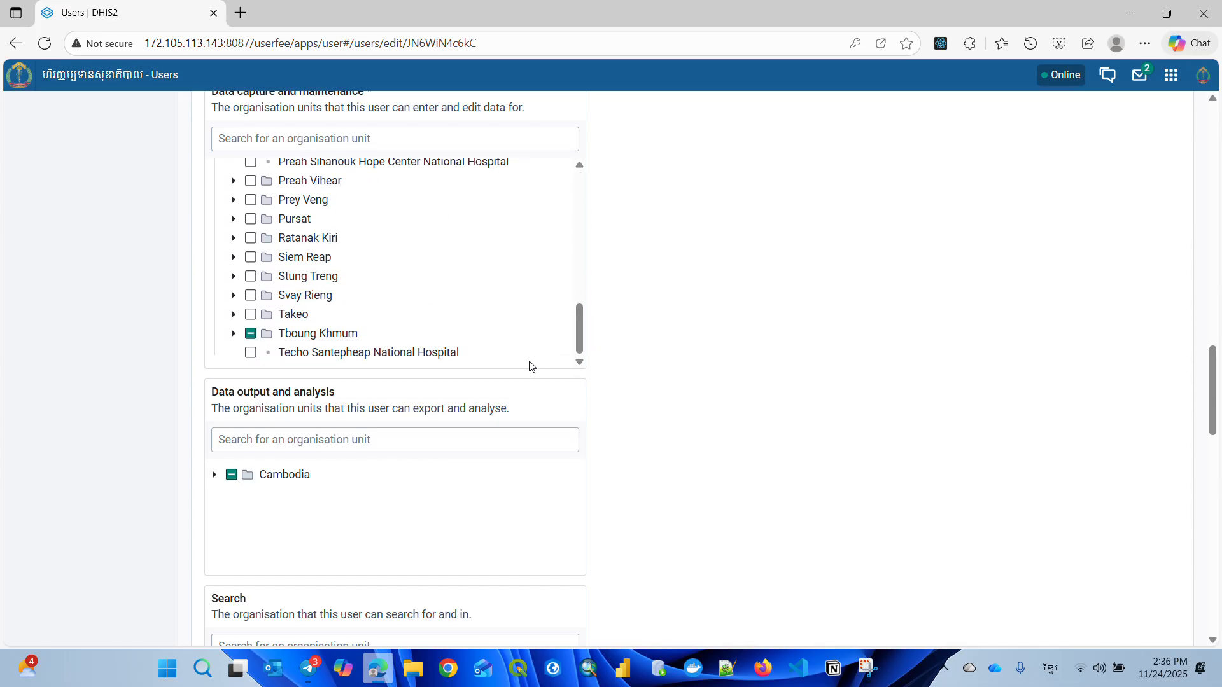
left_click(233, 333)
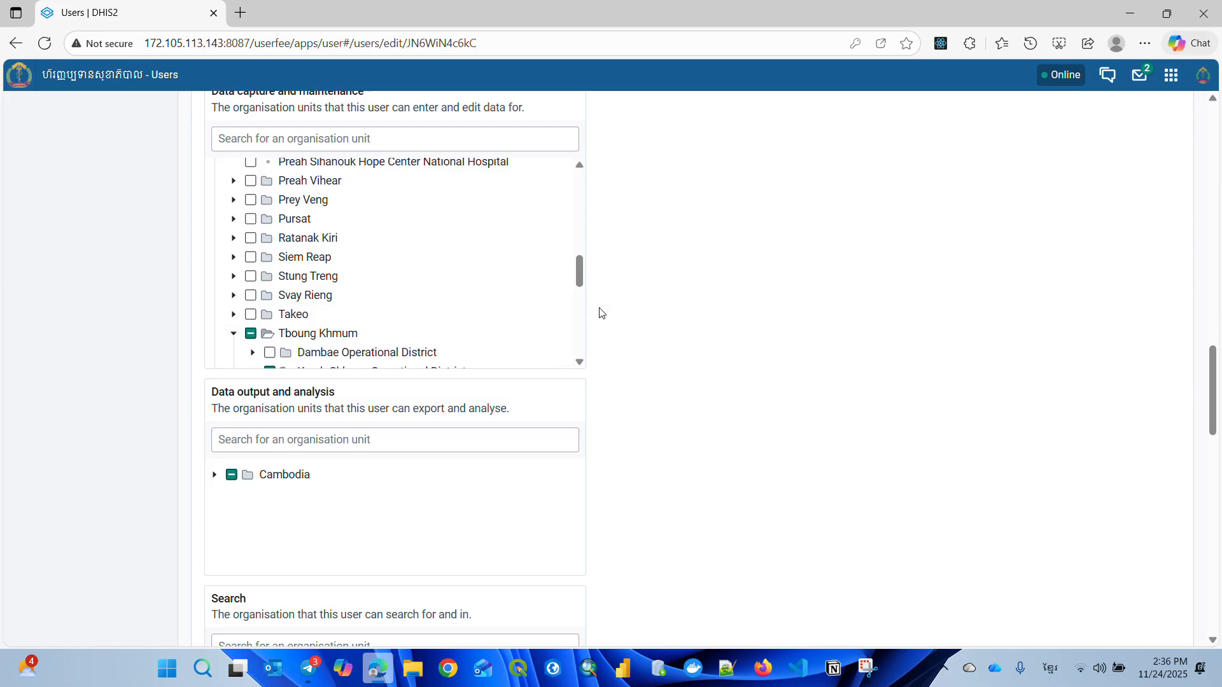
scroll(489, 257, "down", 3)
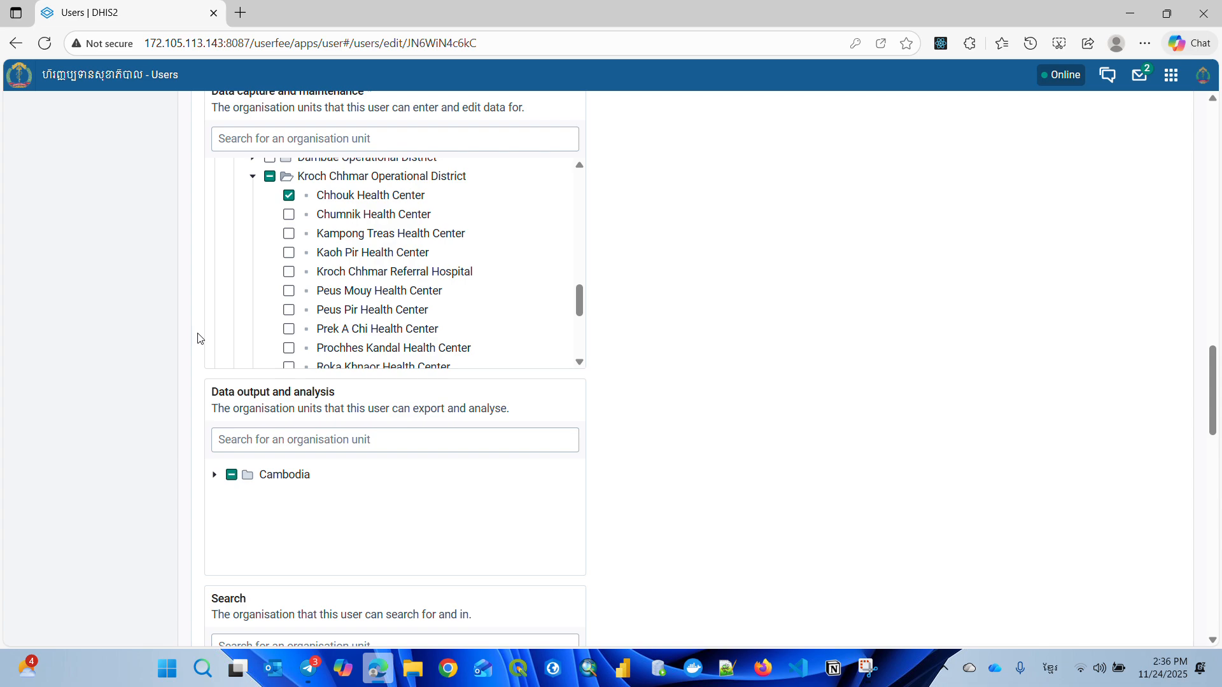
Expand Cambodia and Tboung Khmum under data output and analysis to inspect the organisation units assigned there
left_click(214, 475)
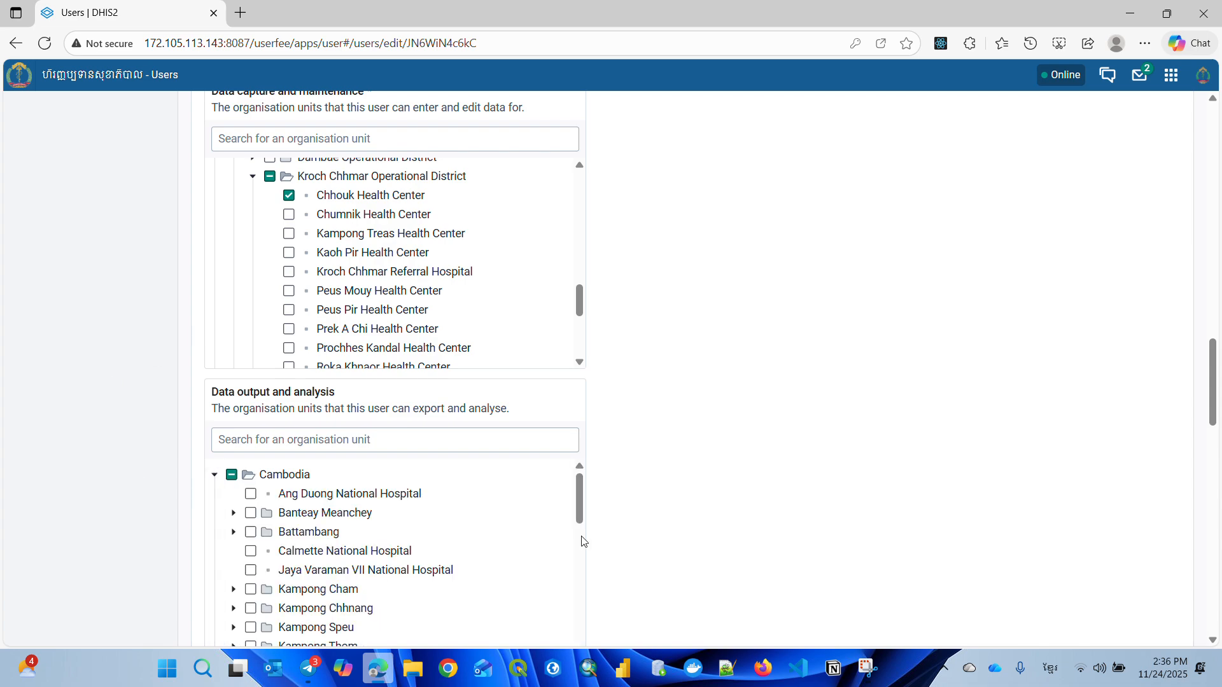
scroll(1176, 439, "down", 5)
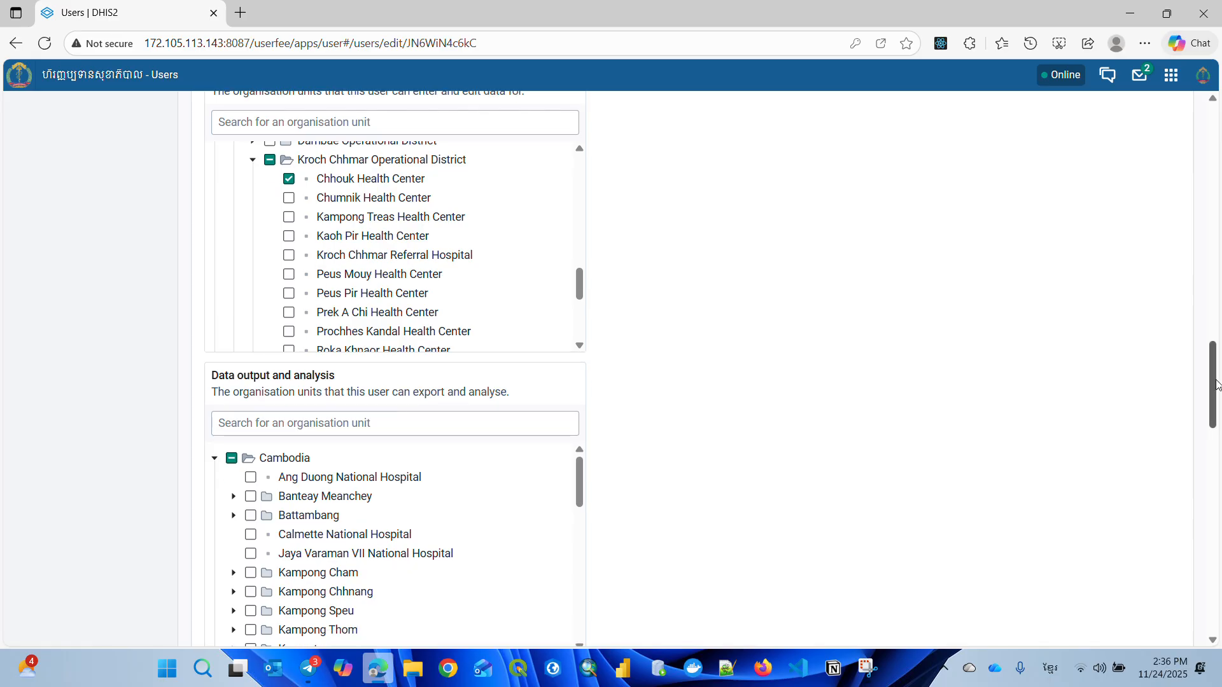
left_click_drag(580, 199, 587, 357)
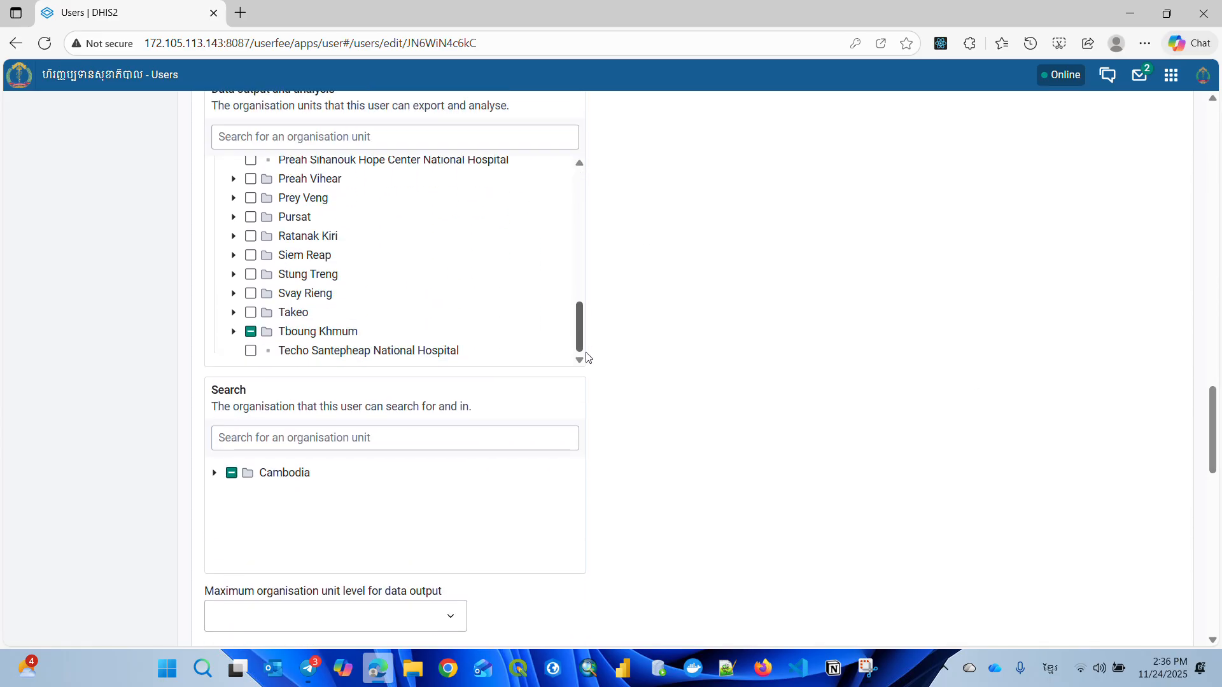
left_click(234, 331)
scroll(577, 281, "down", 2)
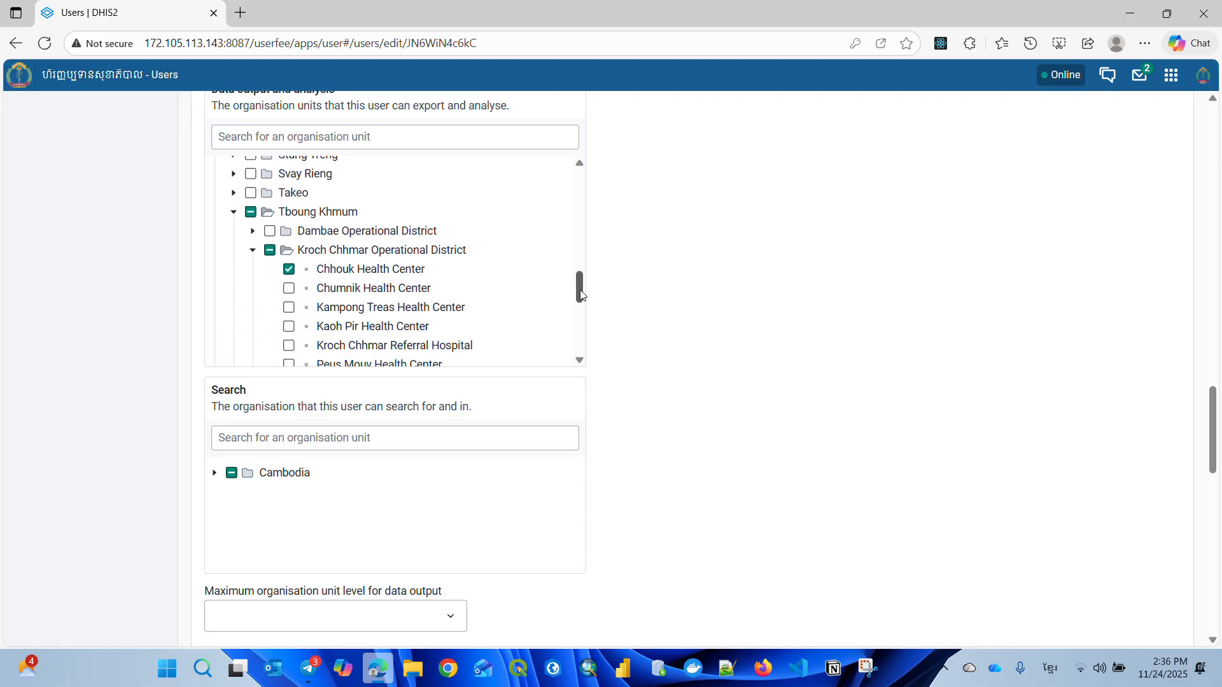
Expand Cambodia and Tboung Khmum in the Search organisation unit tree to inspect the units assigned to this user
left_click(216, 476)
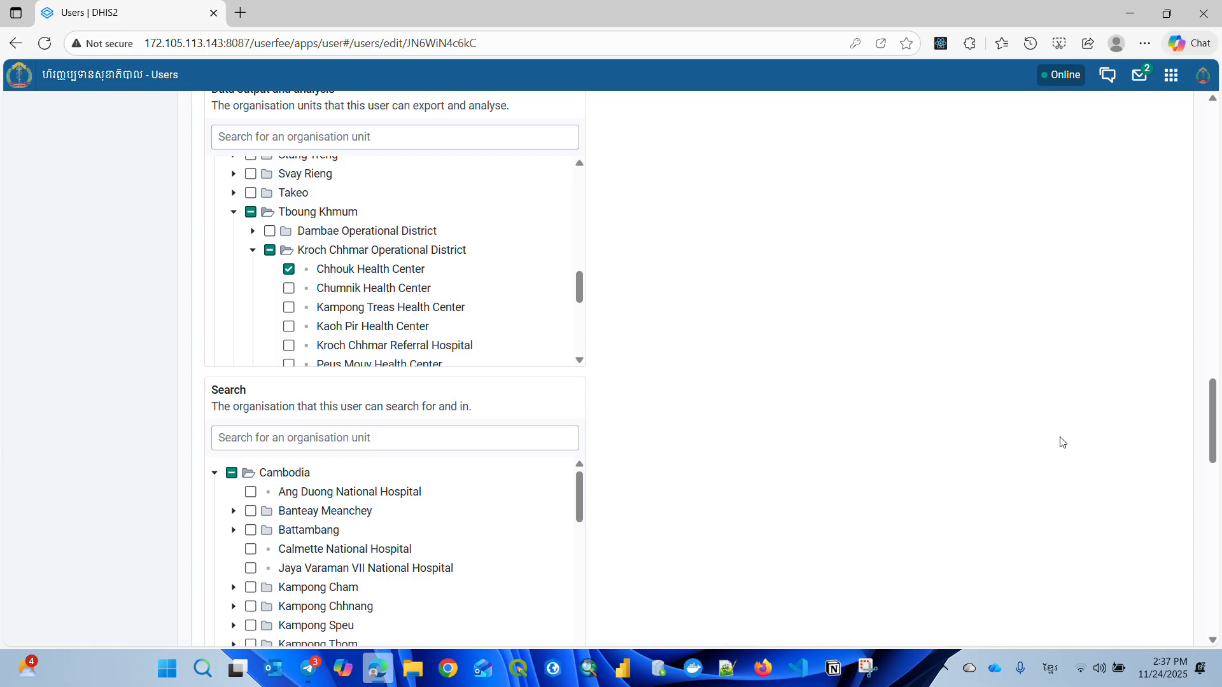
scroll(1204, 420, "down", 6)
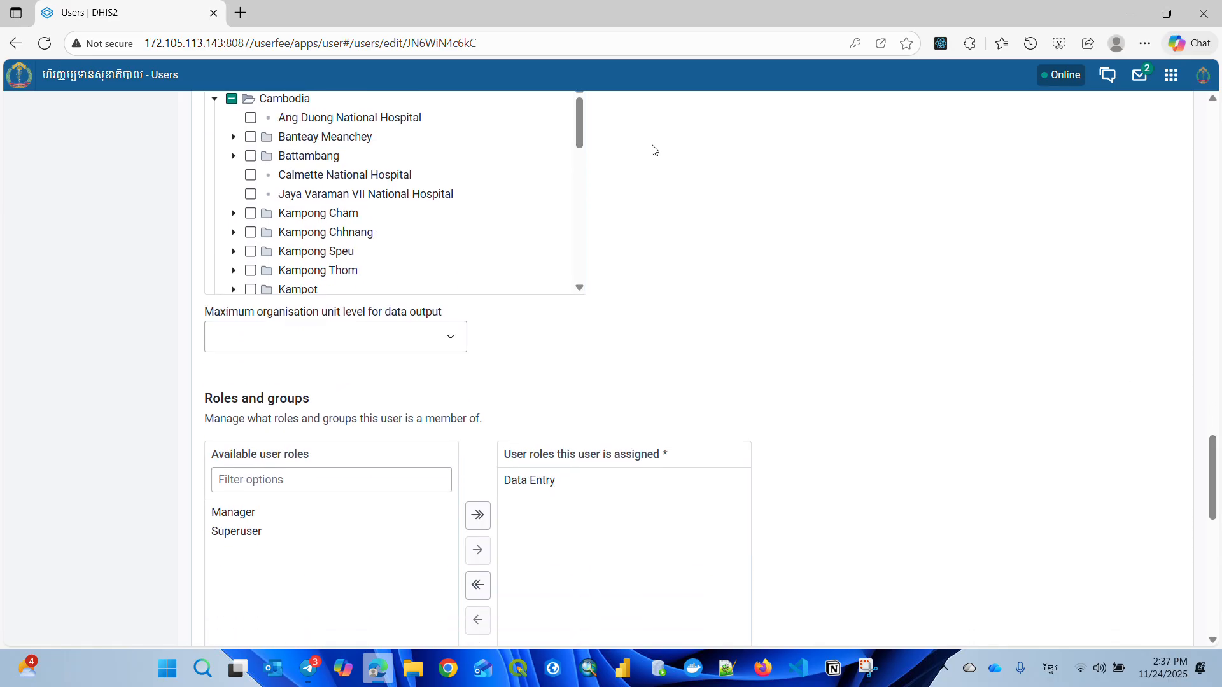
left_click_drag(584, 135, 589, 265)
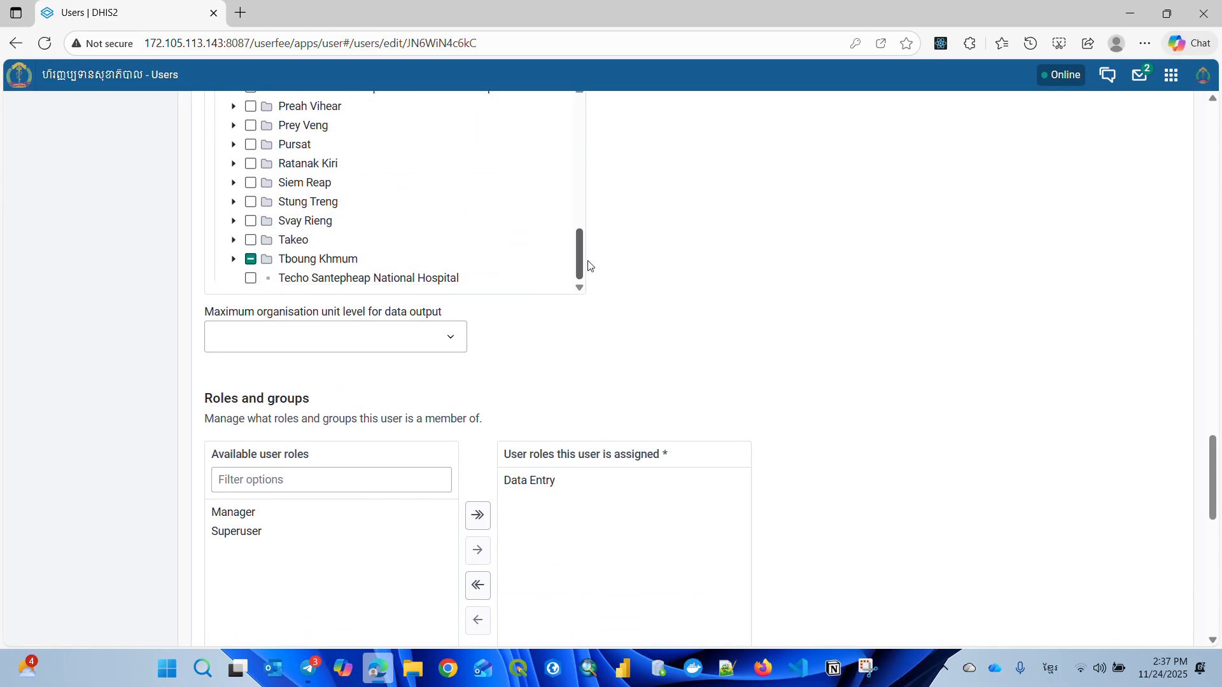
left_click(234, 259)
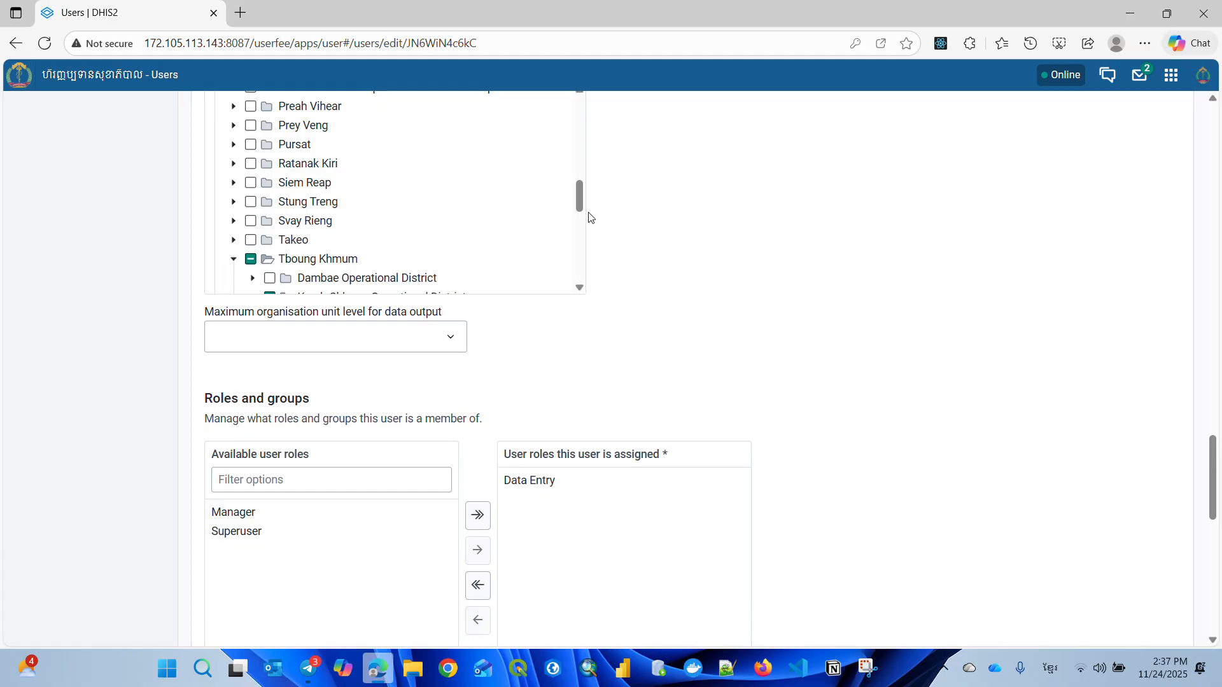
scroll(579, 205, "down", 1)
left_click_drag(580, 207, 583, 217)
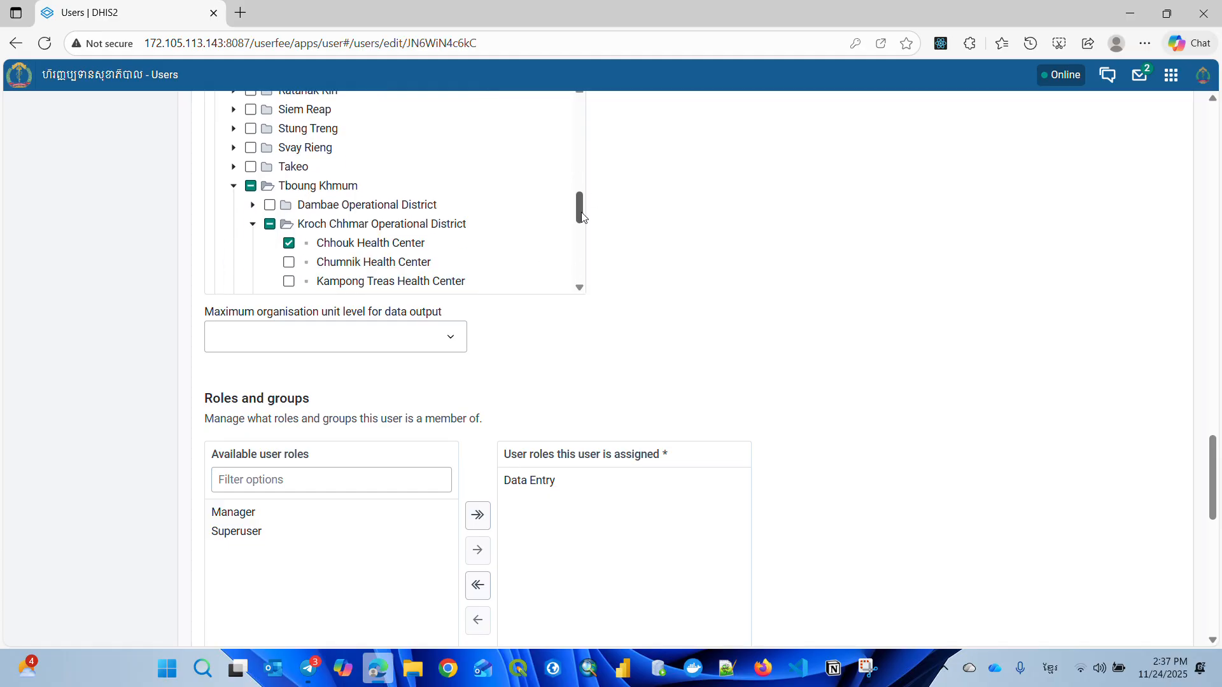
Examine the options for the maximum organisation unit level for data output and review the user's assigned roles and groups
left_click(450, 349)
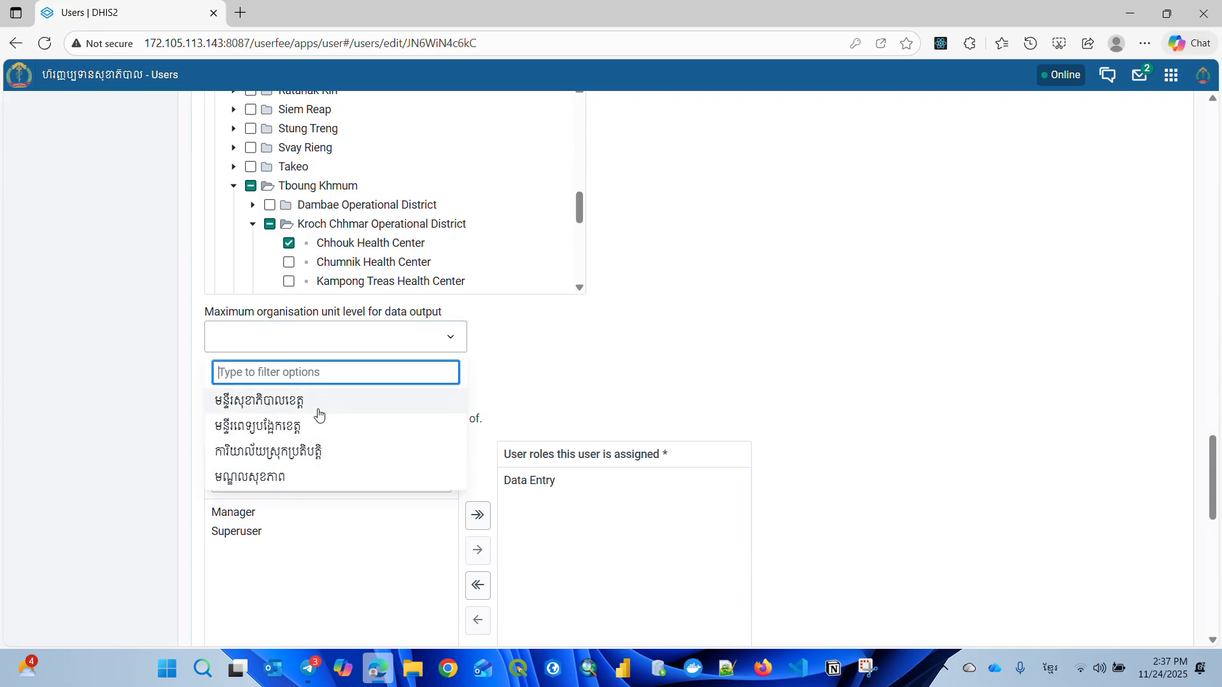
left_click(782, 330)
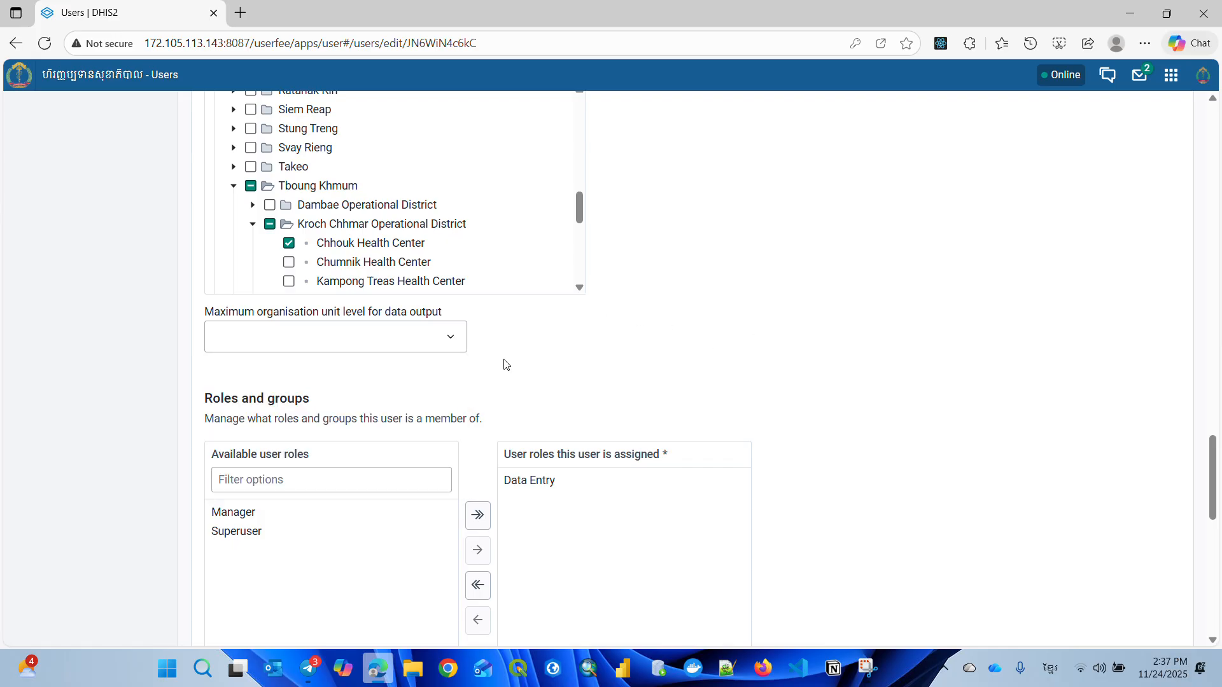
left_click_drag(1212, 497, 1211, 418)
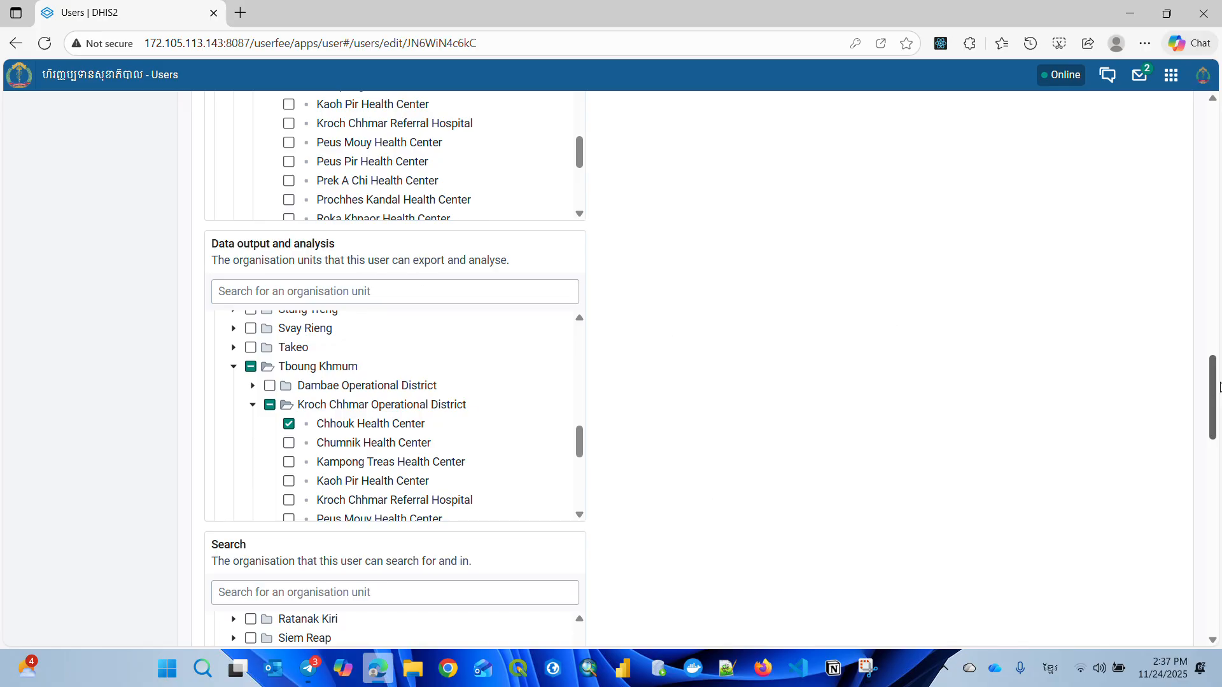
left_click_drag(1216, 380, 1218, 509)
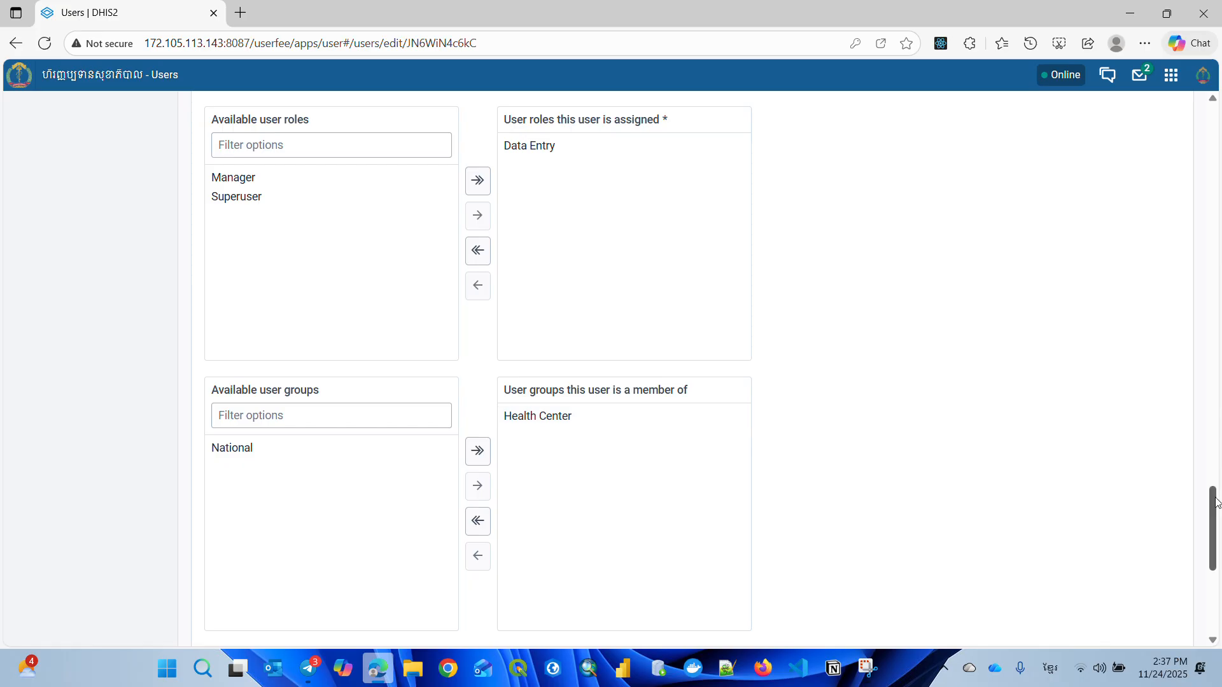
mouse_move(1212, 506)
left_mouse_down()
mouse_move(1217, 569)
mouse_move(1193, 500)
left_mouse_up()
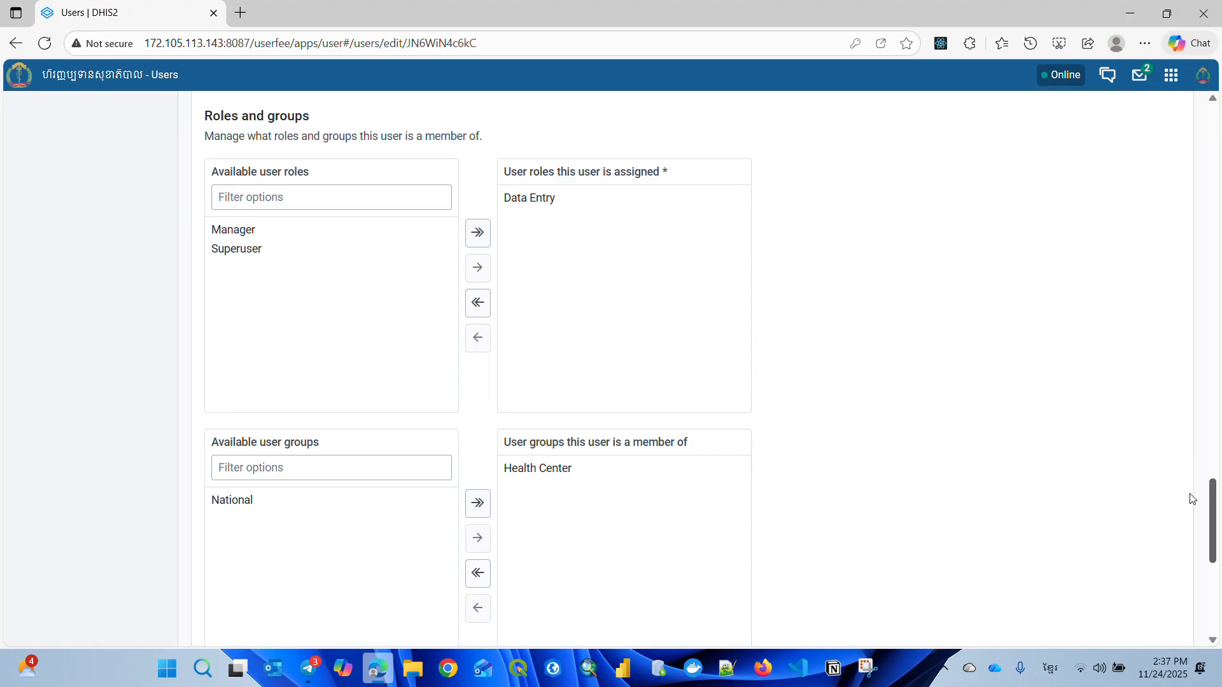
scroll(1192, 499, "up", 1)
left_click_drag(1191, 476, 1203, 116)
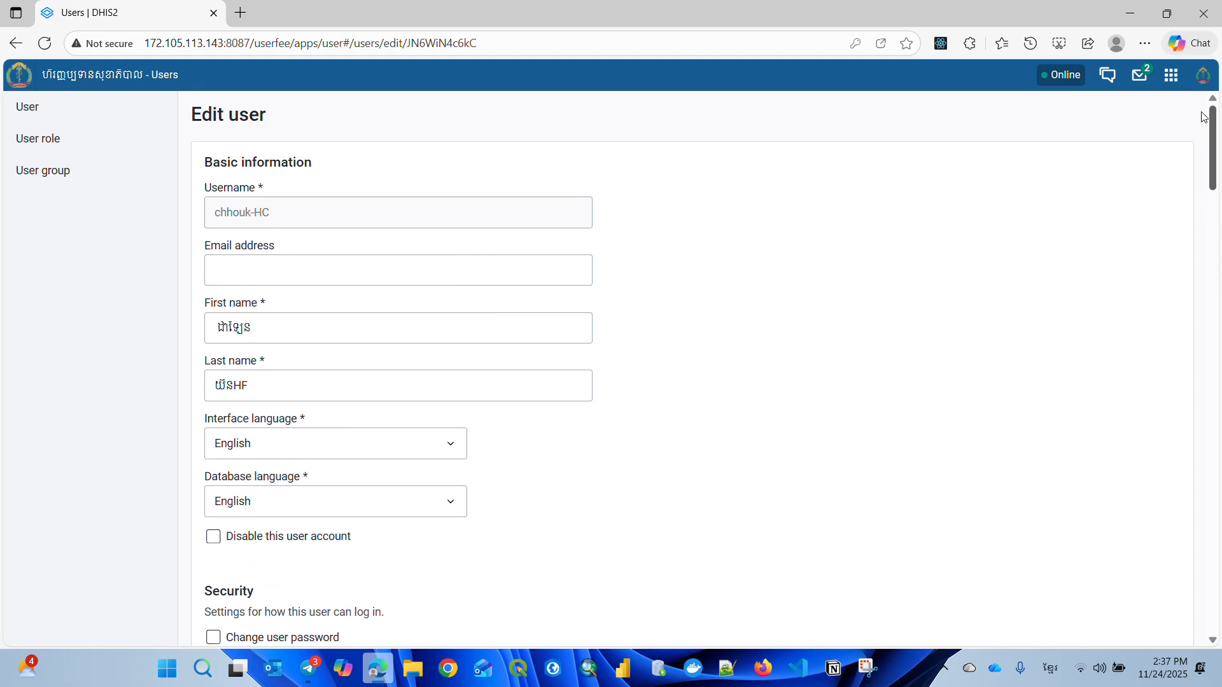
left_click(57, 115)
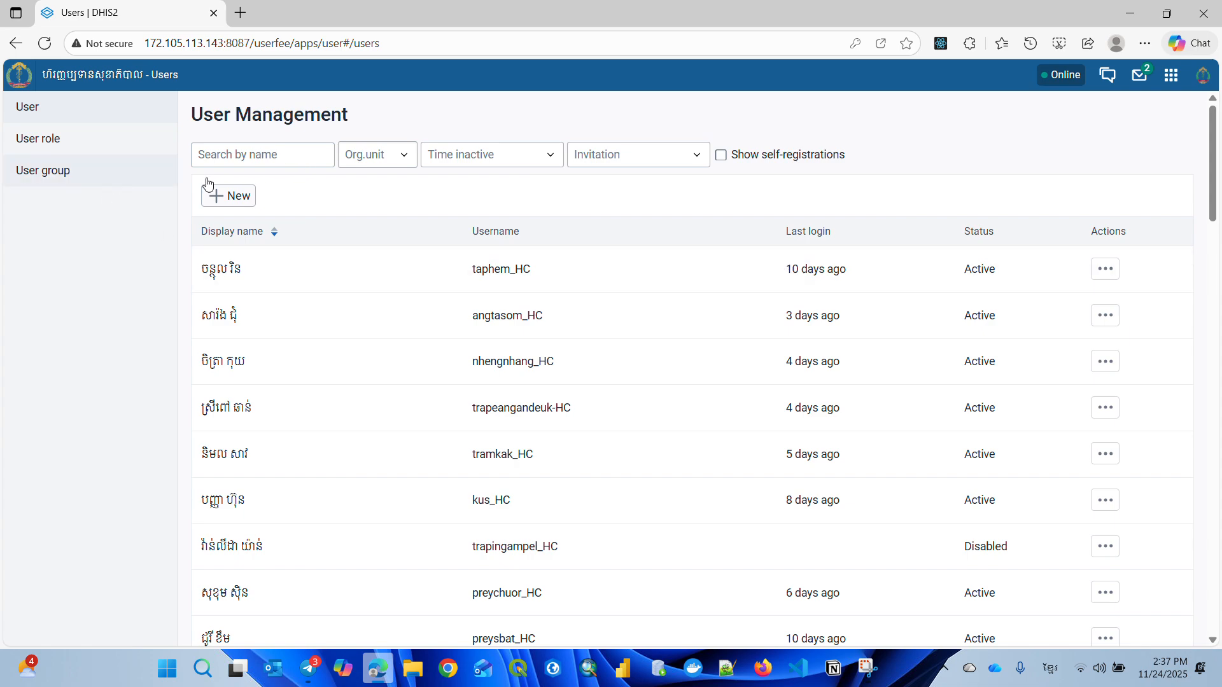
left_click(1106, 269)
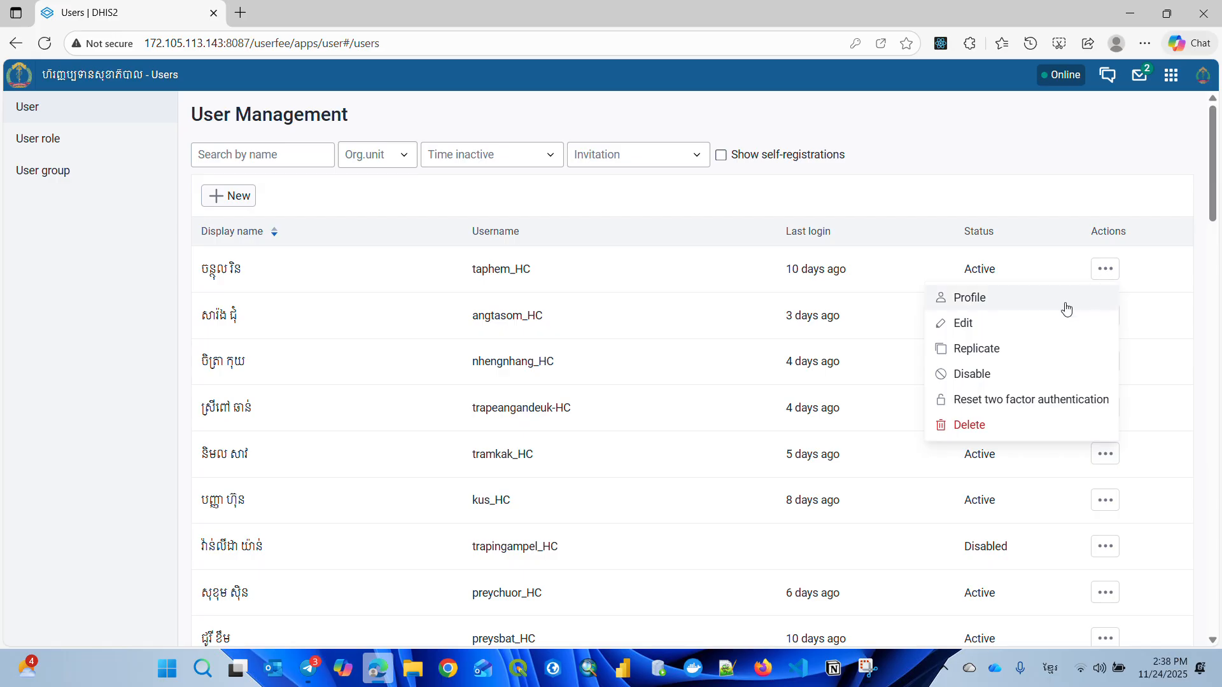
left_click(1012, 323)
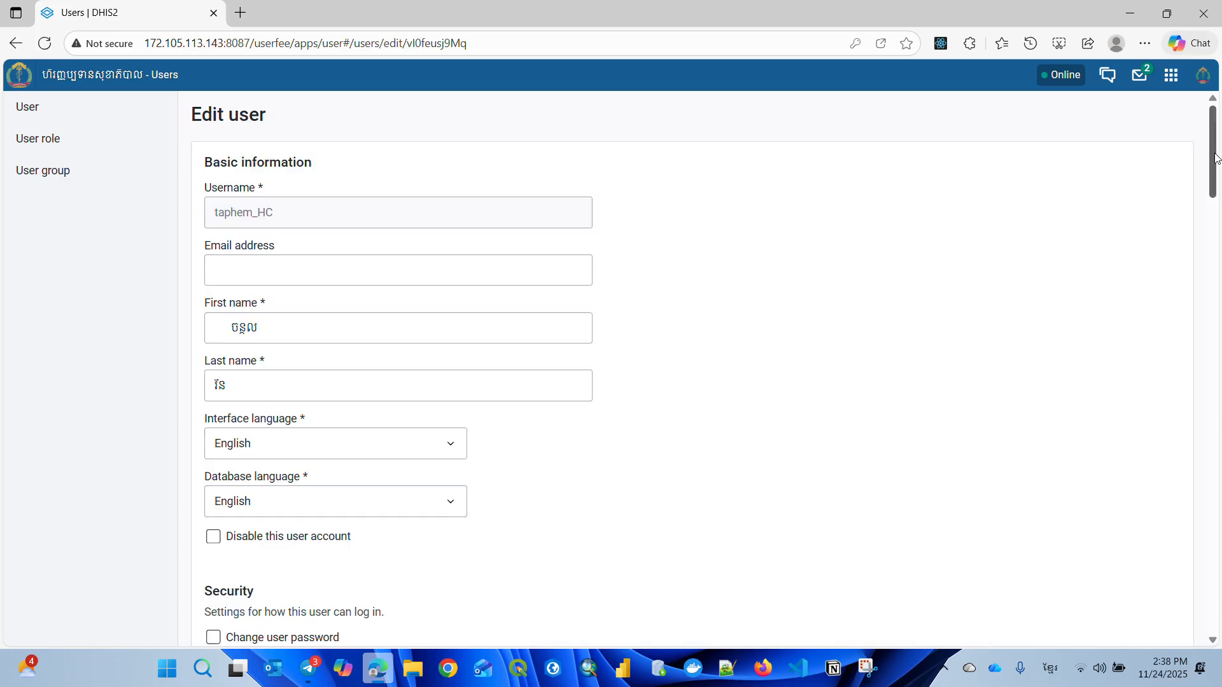
left_click_drag(1217, 160, 1217, 529)
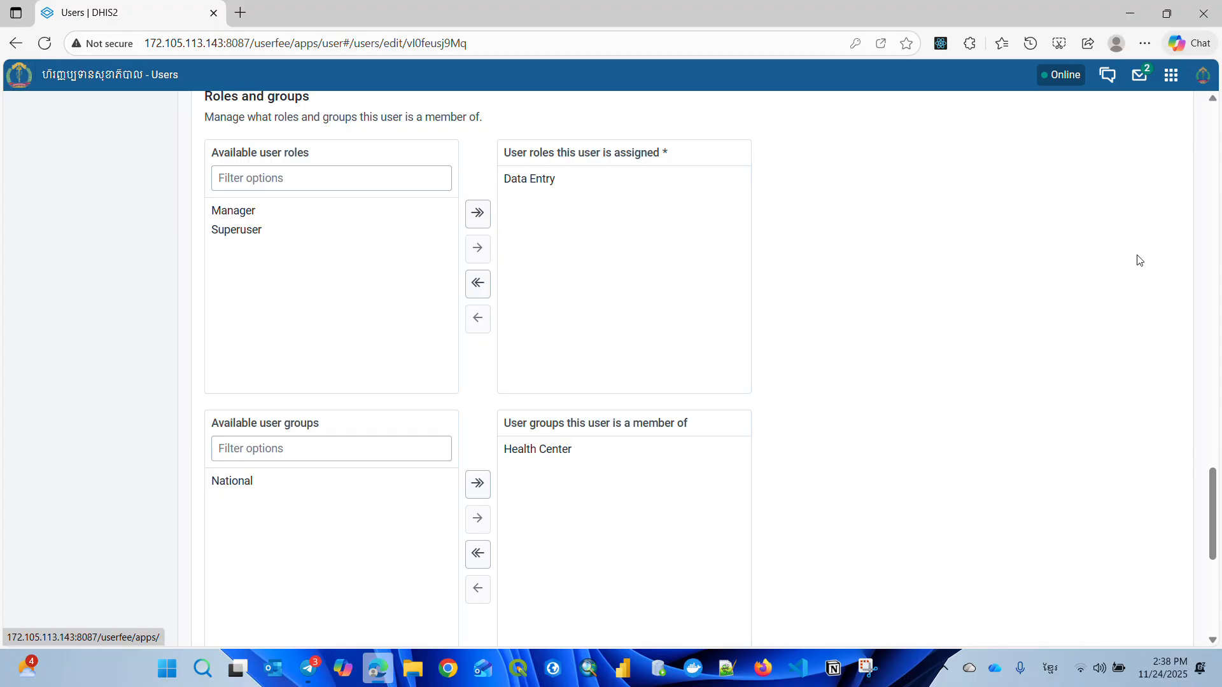
left_click_drag(1213, 483, 1220, 105)
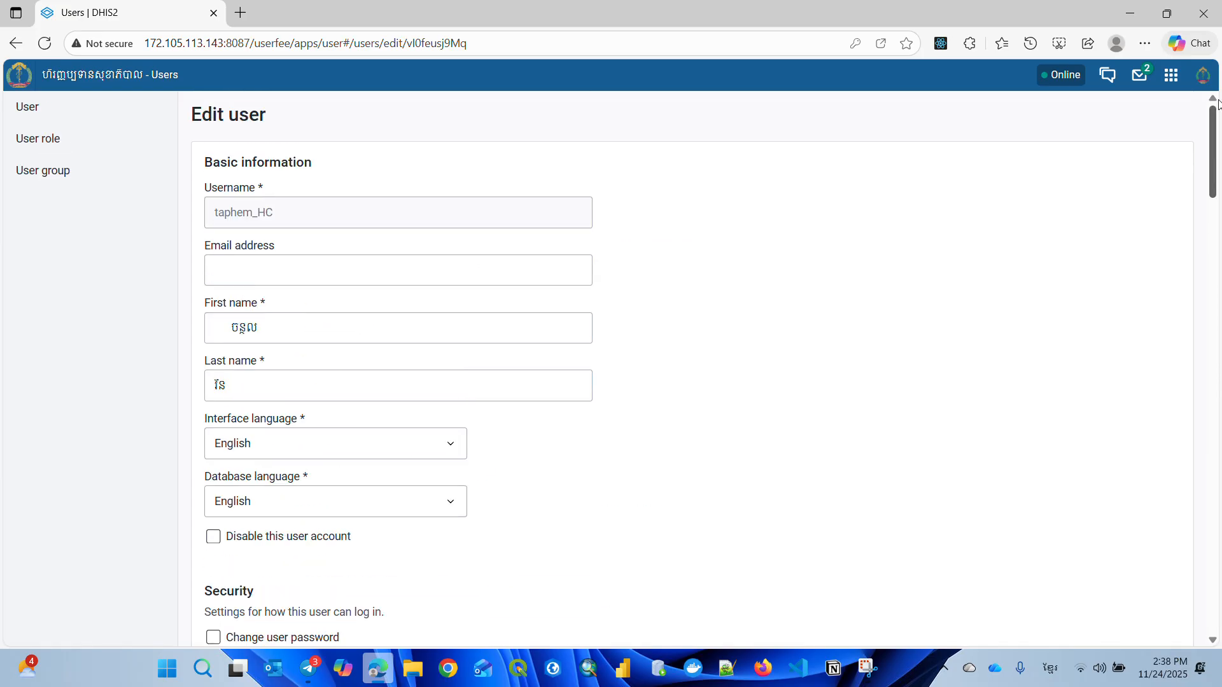
Leave the user form, open the Health Center user group for editing and list the users who can be added to it
left_click(42, 113)
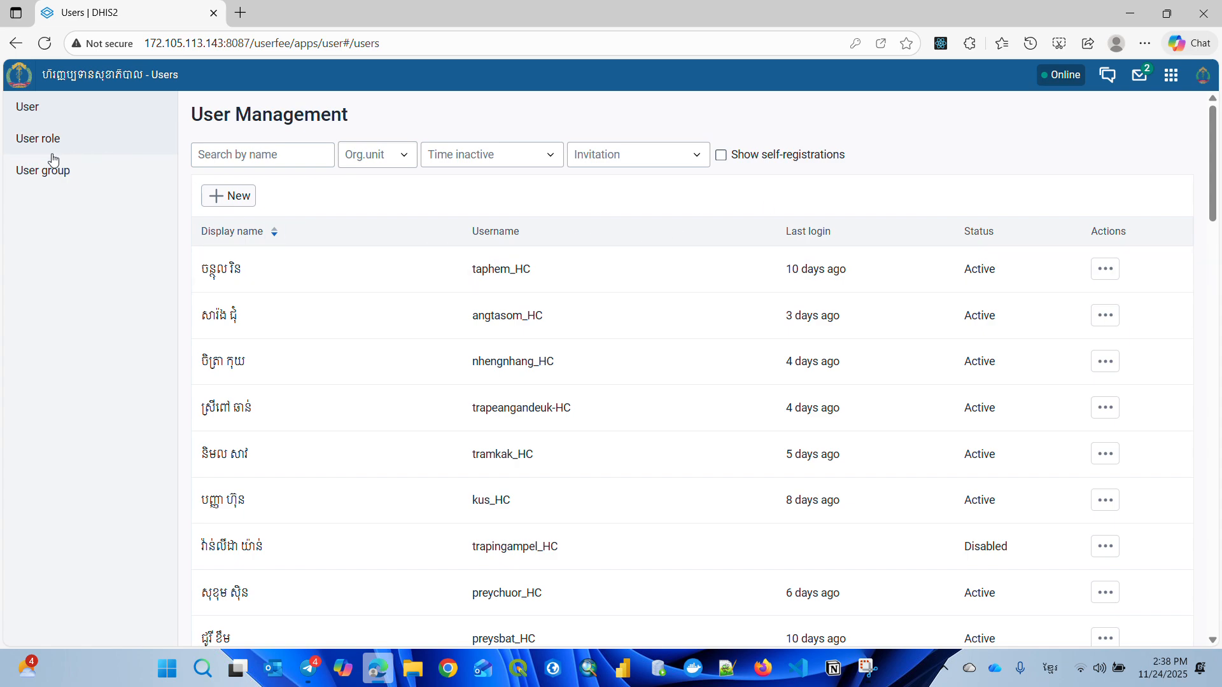
left_click(53, 177)
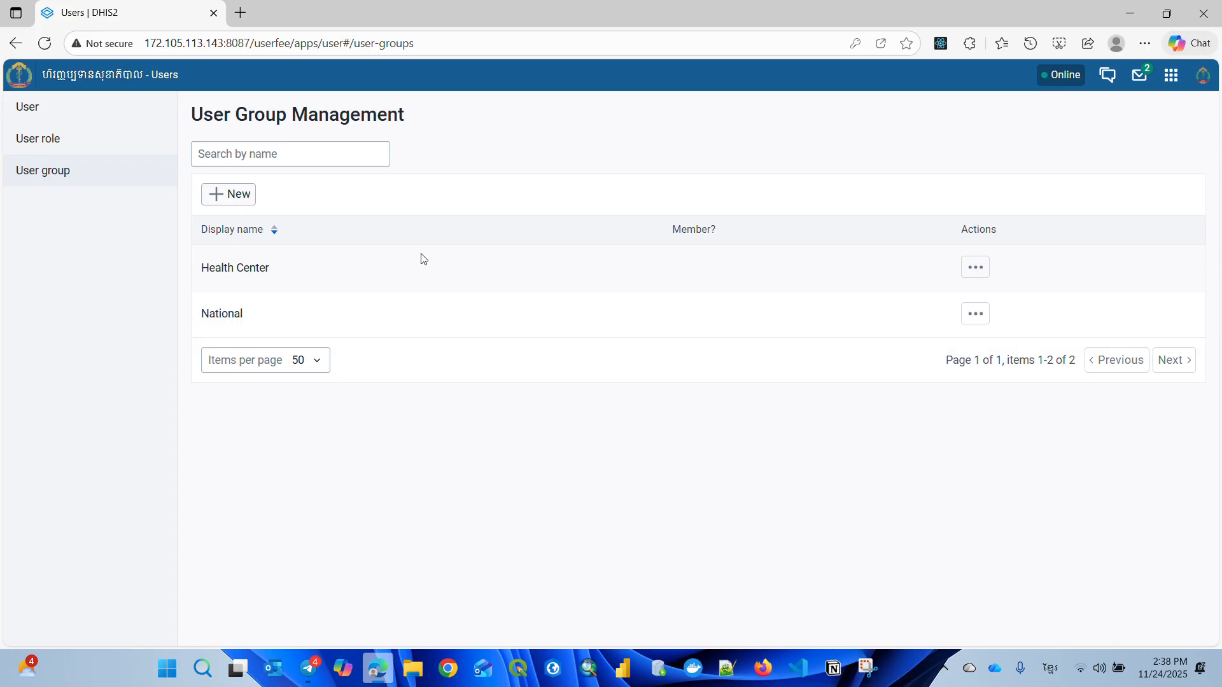
left_click(228, 268)
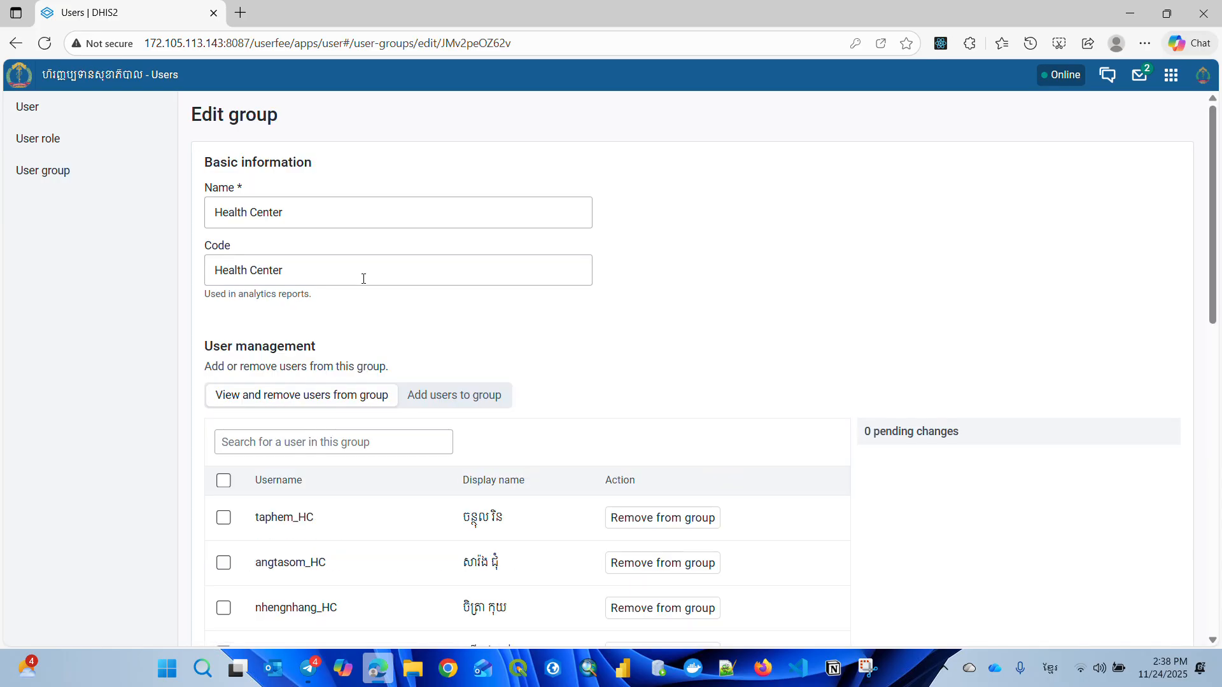
left_click(458, 397)
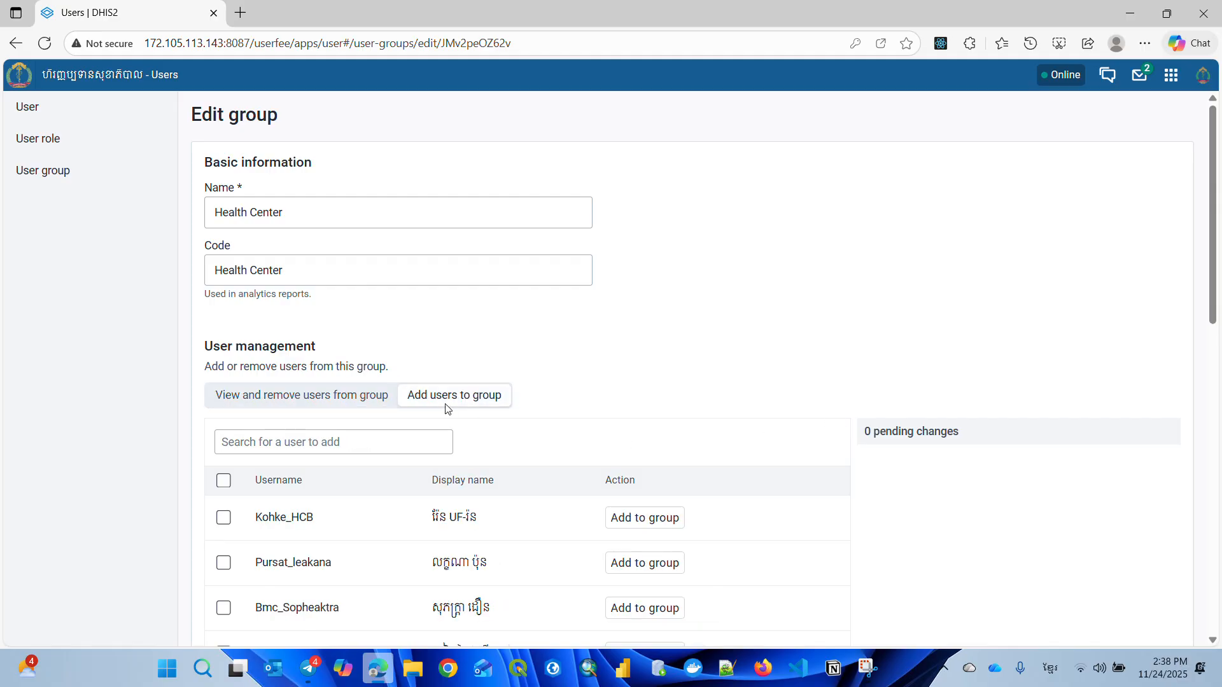
left_click(341, 438)
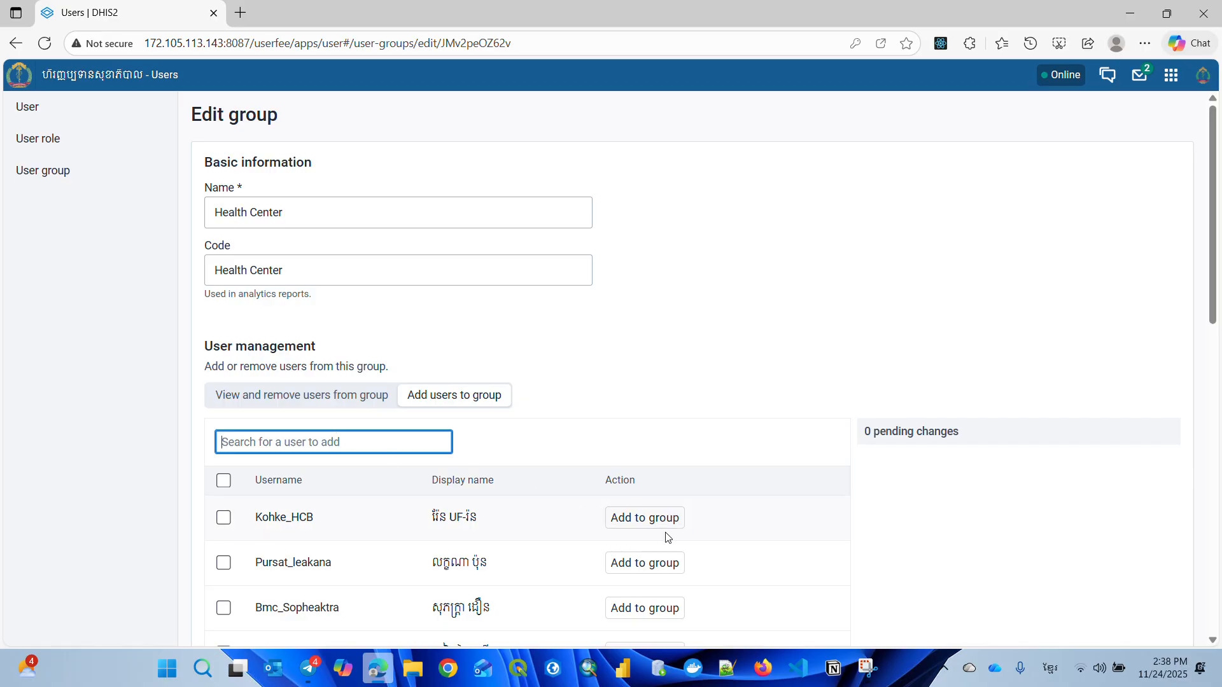
Examine the first page of users available to add and the user group management section of the Health Center group
scroll(666, 573, "down", 10)
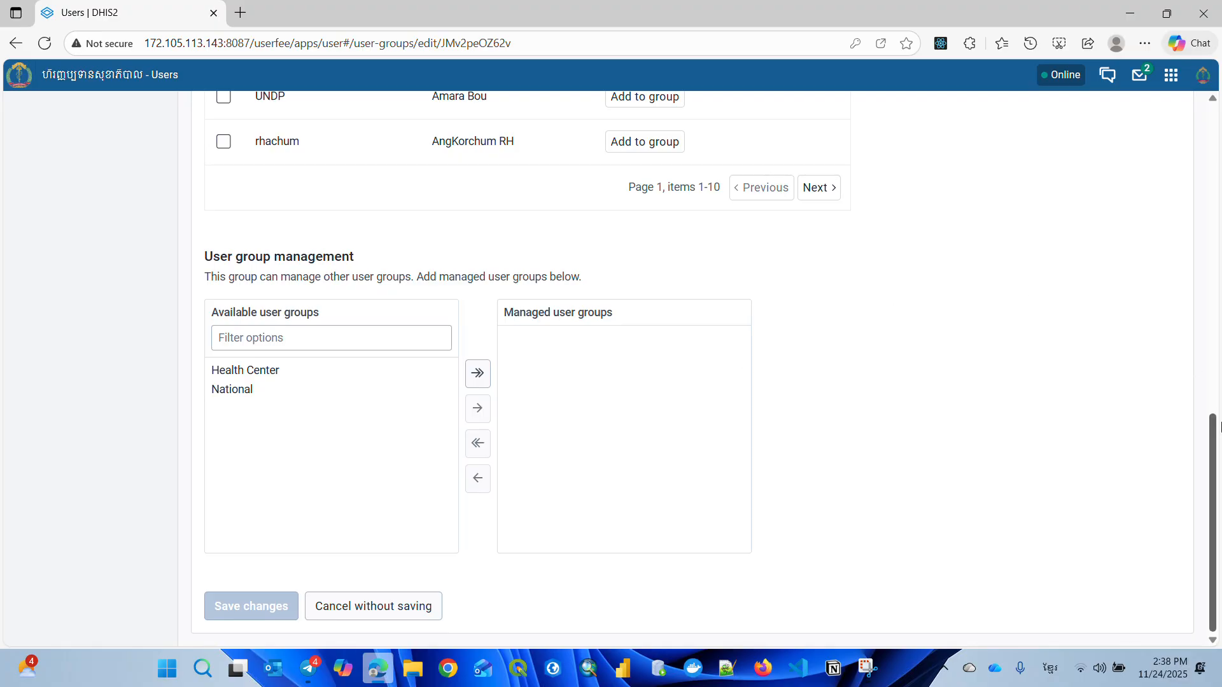
left_click_drag(1212, 428, 1217, 182)
scroll(1217, 183, "down", 3)
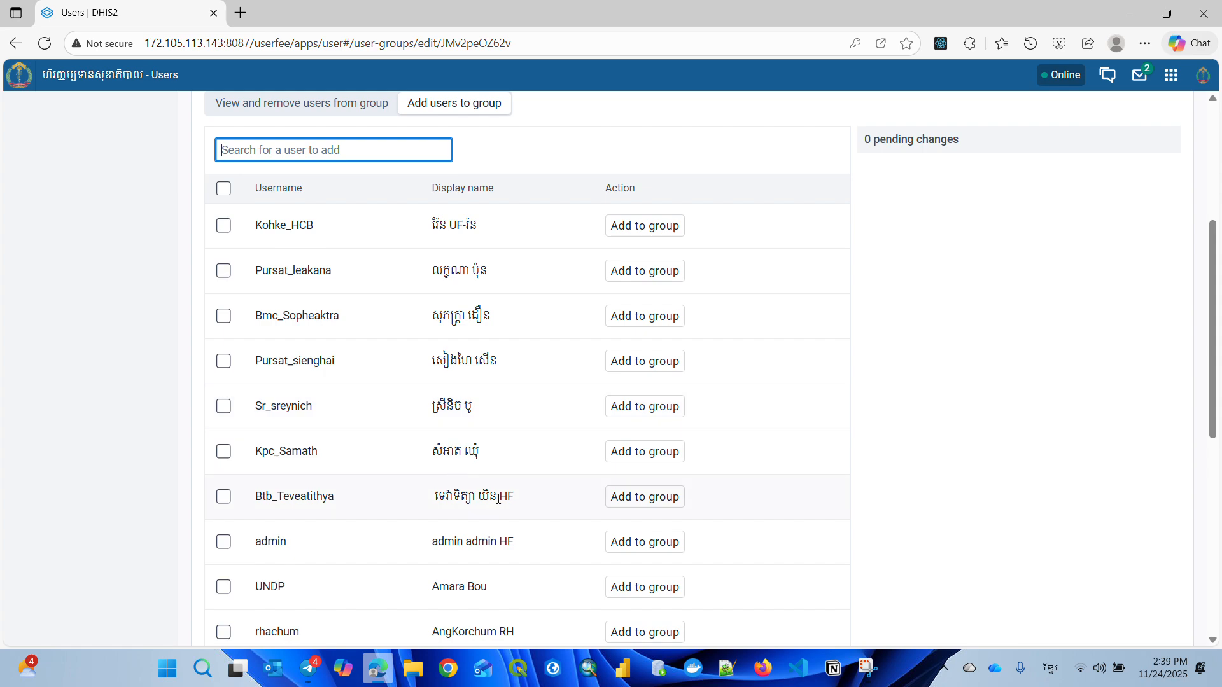
scroll(1214, 306, "down", 3)
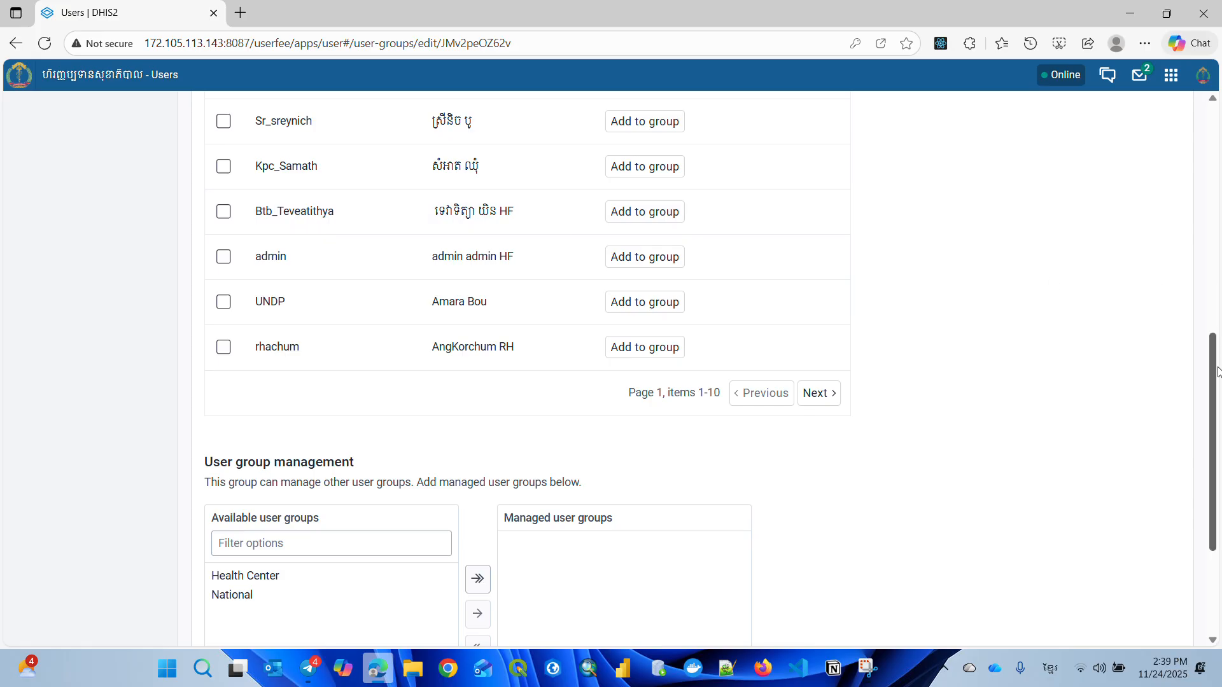
left_click_drag(1218, 369, 1214, 248)
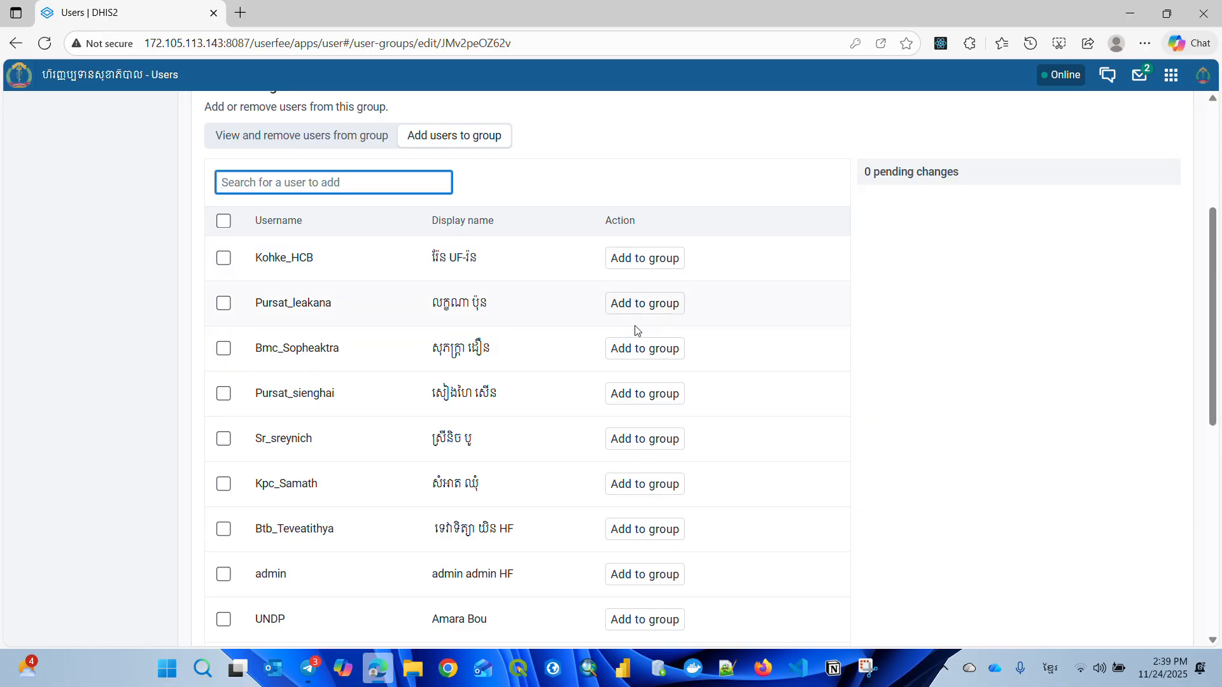
left_click_drag(1211, 350, 1220, 520)
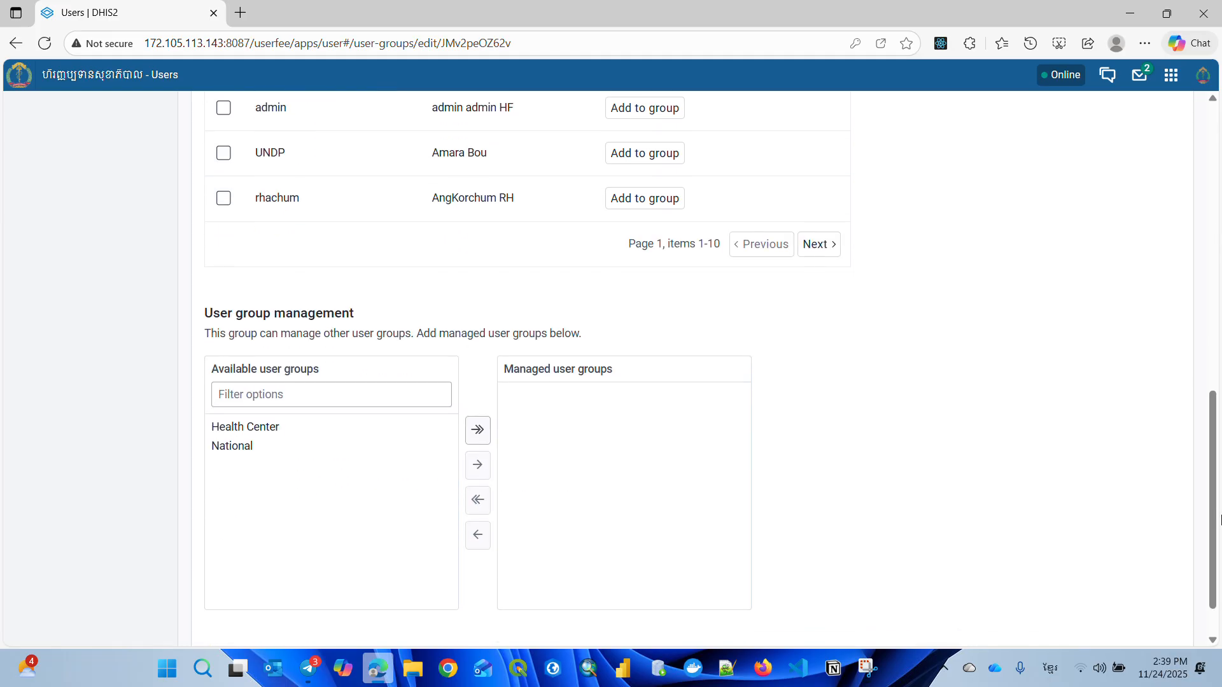
Go through pages 2 and 3 of the users available to add to the Health Center group
left_click(816, 243)
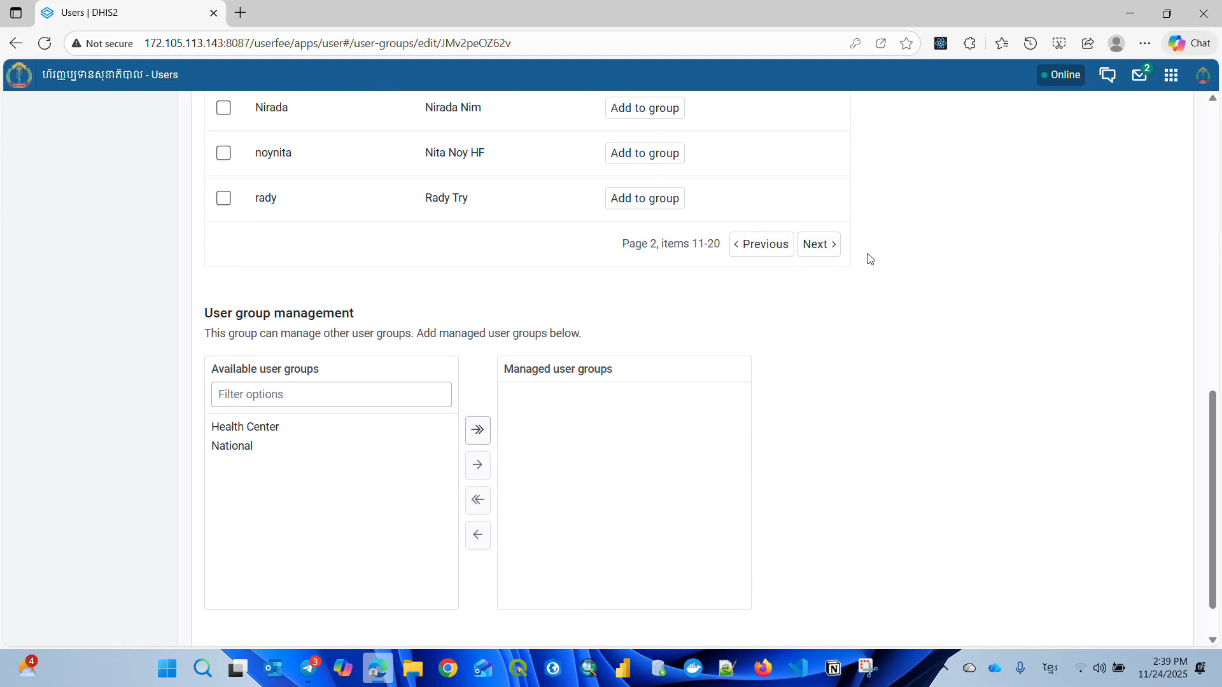
left_click_drag(1212, 417, 1209, 256)
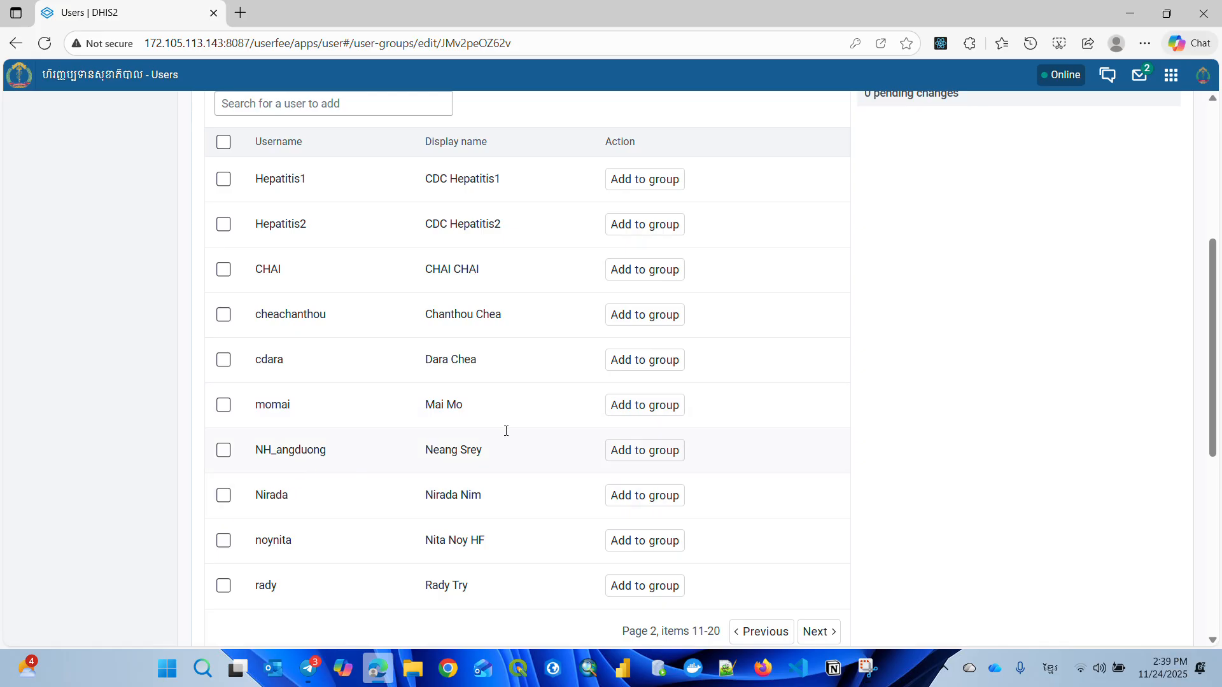
left_click_drag(1213, 287, 1162, 382)
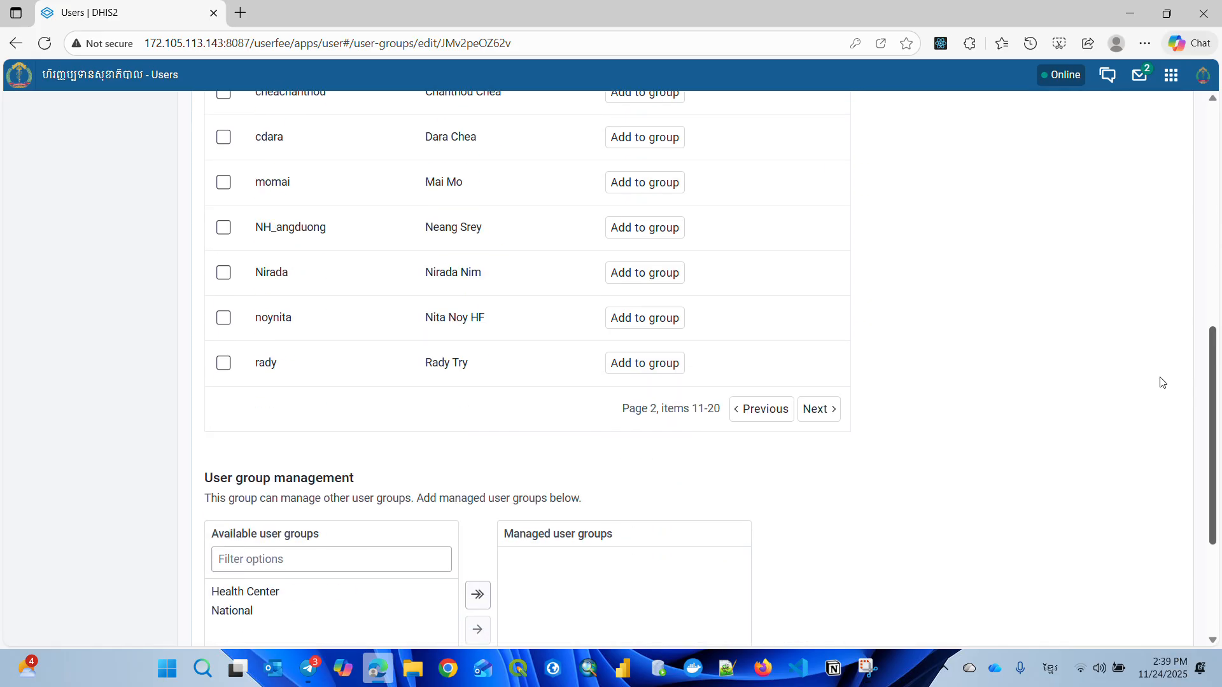
left_click(819, 409)
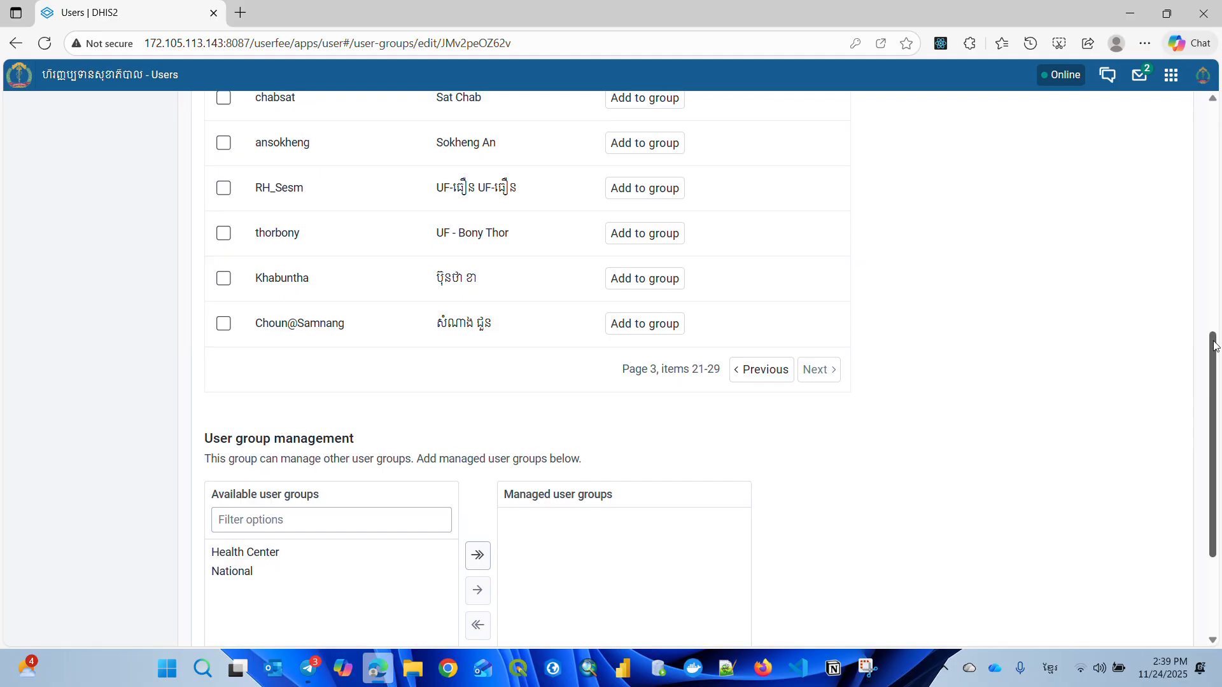
scroll(1215, 347, "up", 4)
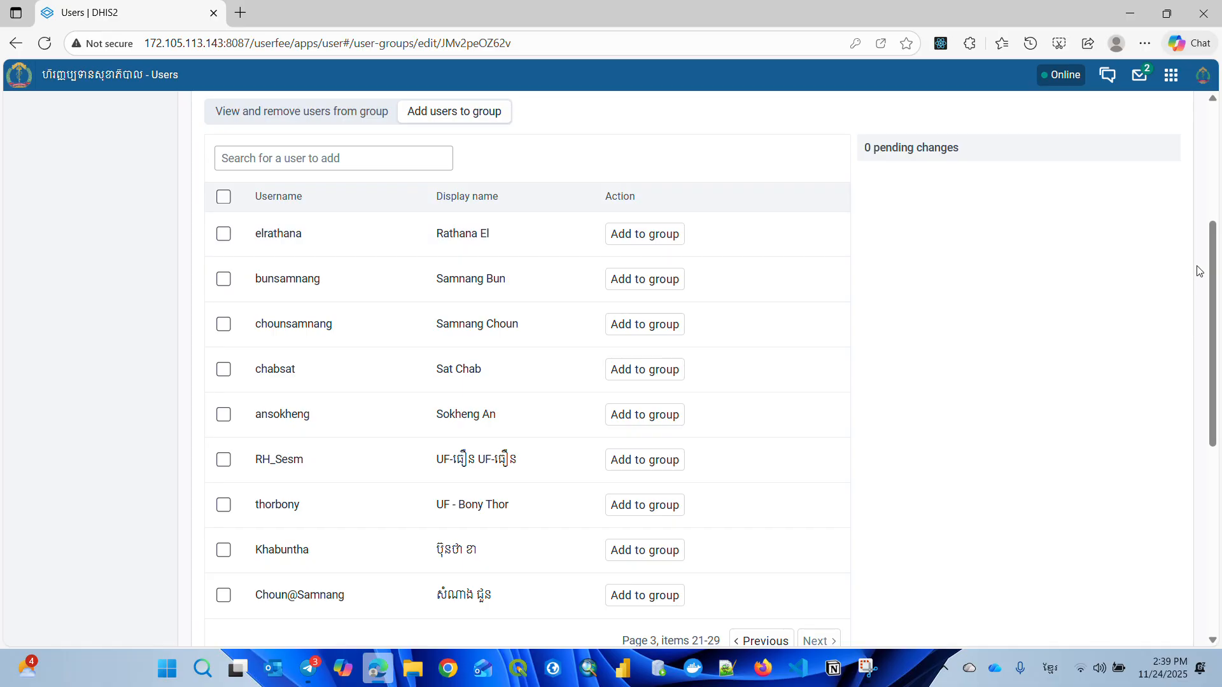
scroll(1203, 264, "up", 5)
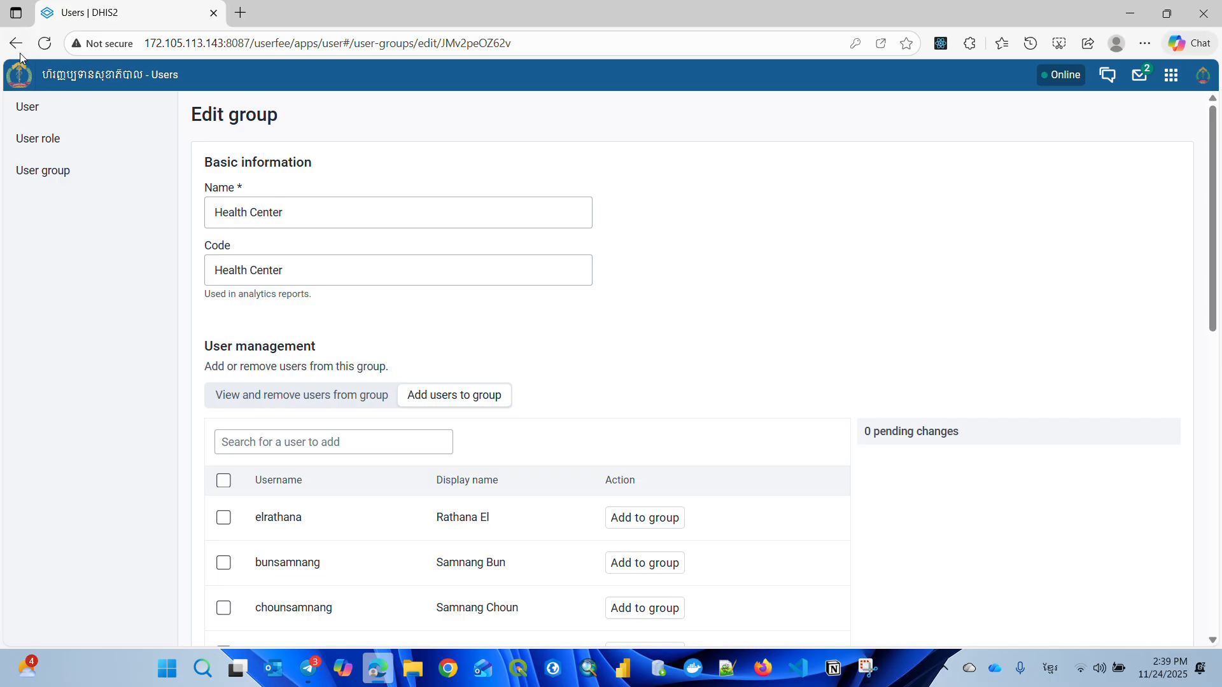
Open the National user group to check its details and members, and return to the user group list
left_click(67, 170)
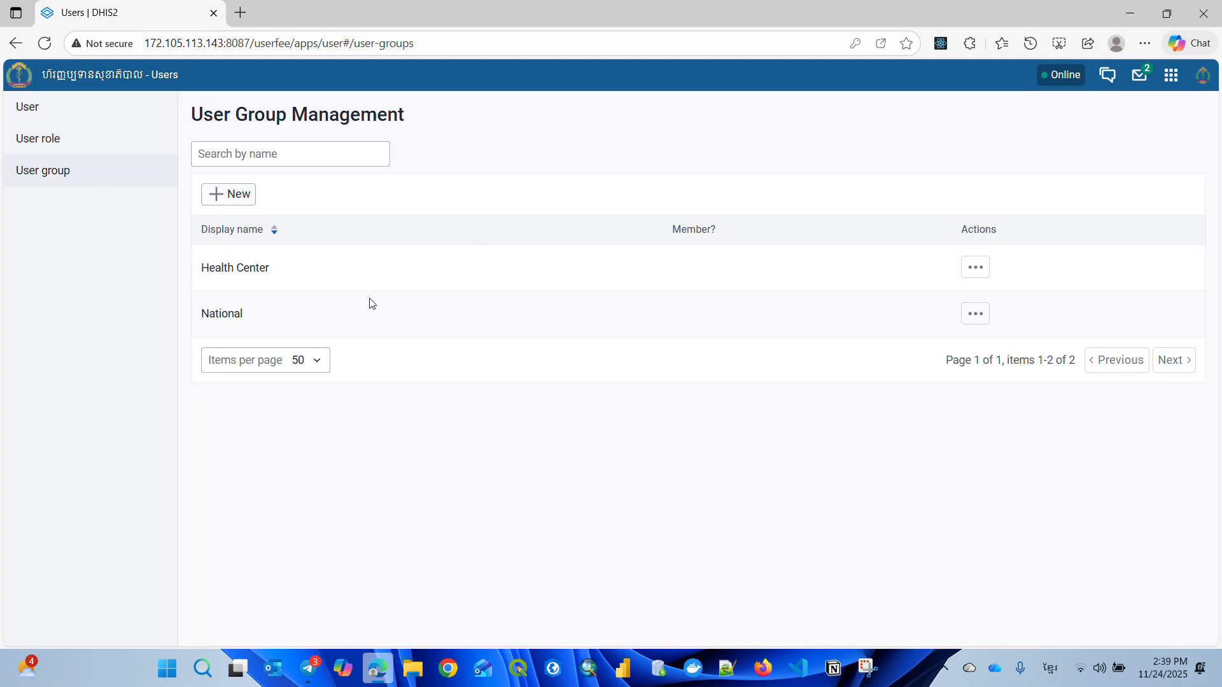
left_click(224, 322)
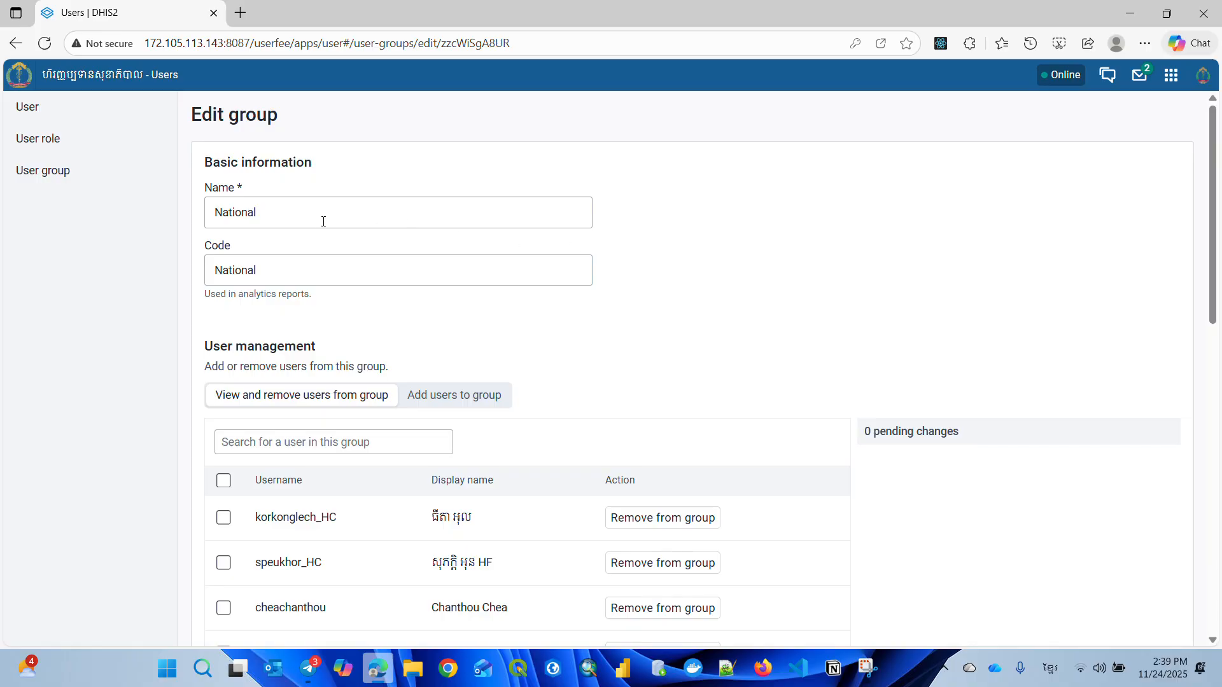
left_click(69, 184)
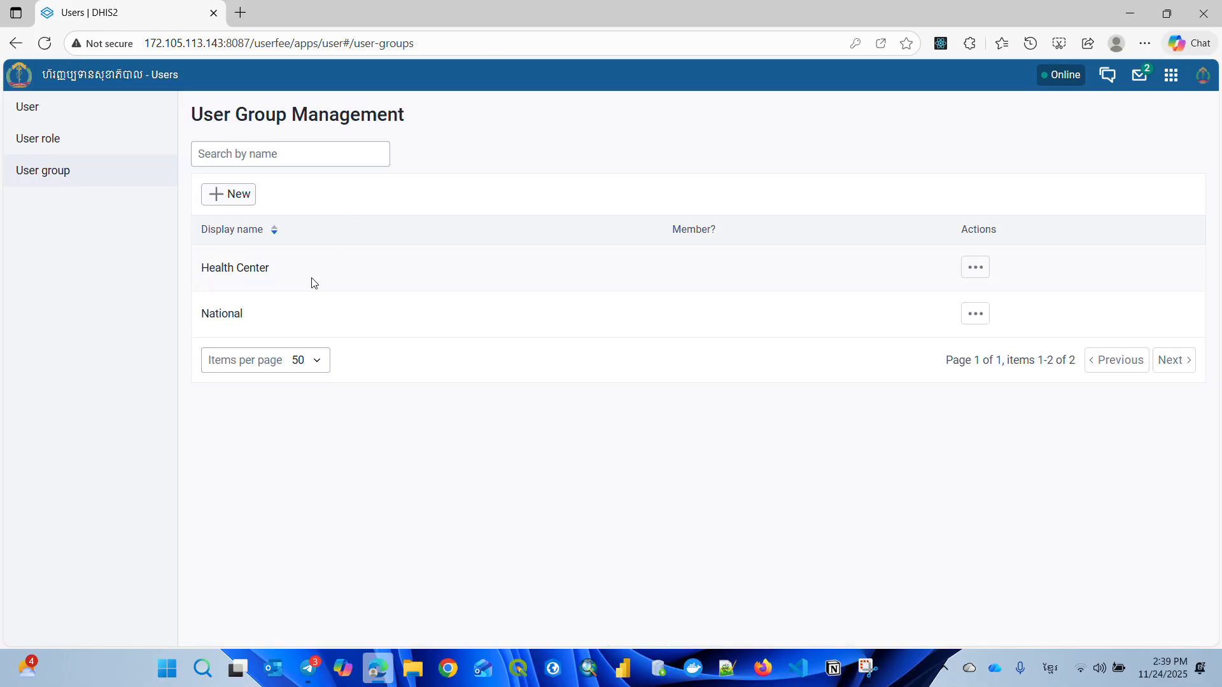
Reopen the Health Center user group and review its current members
left_click(256, 275)
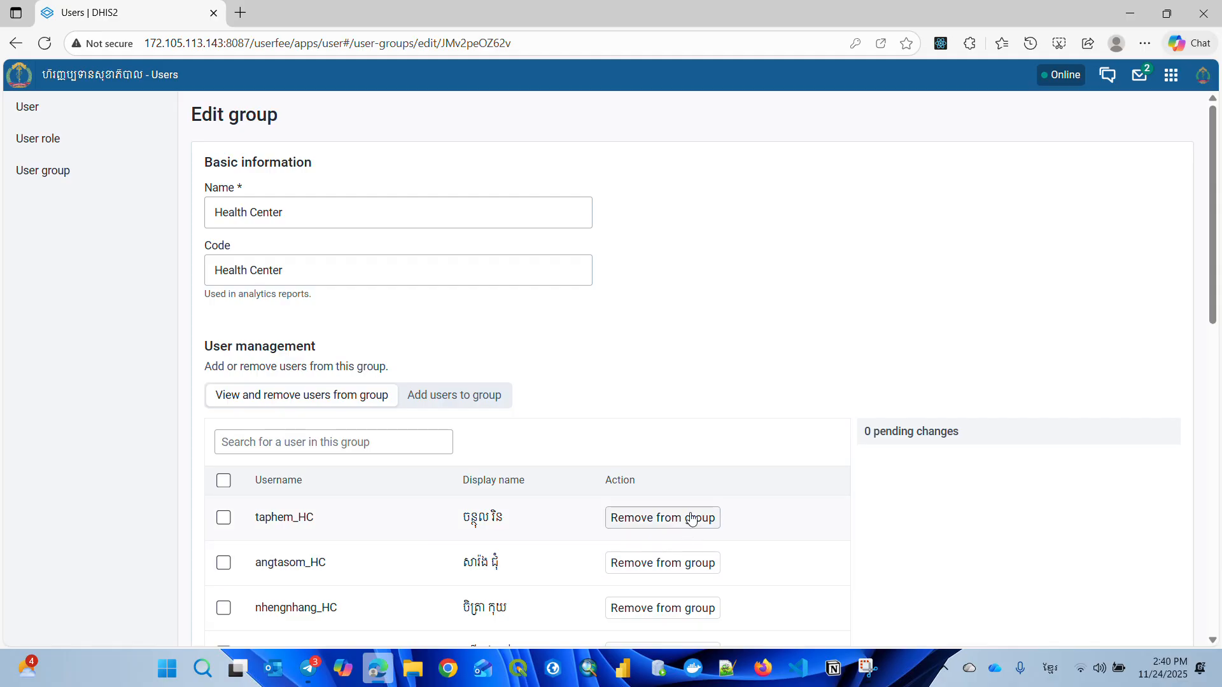
scroll(1214, 229, "down", 5)
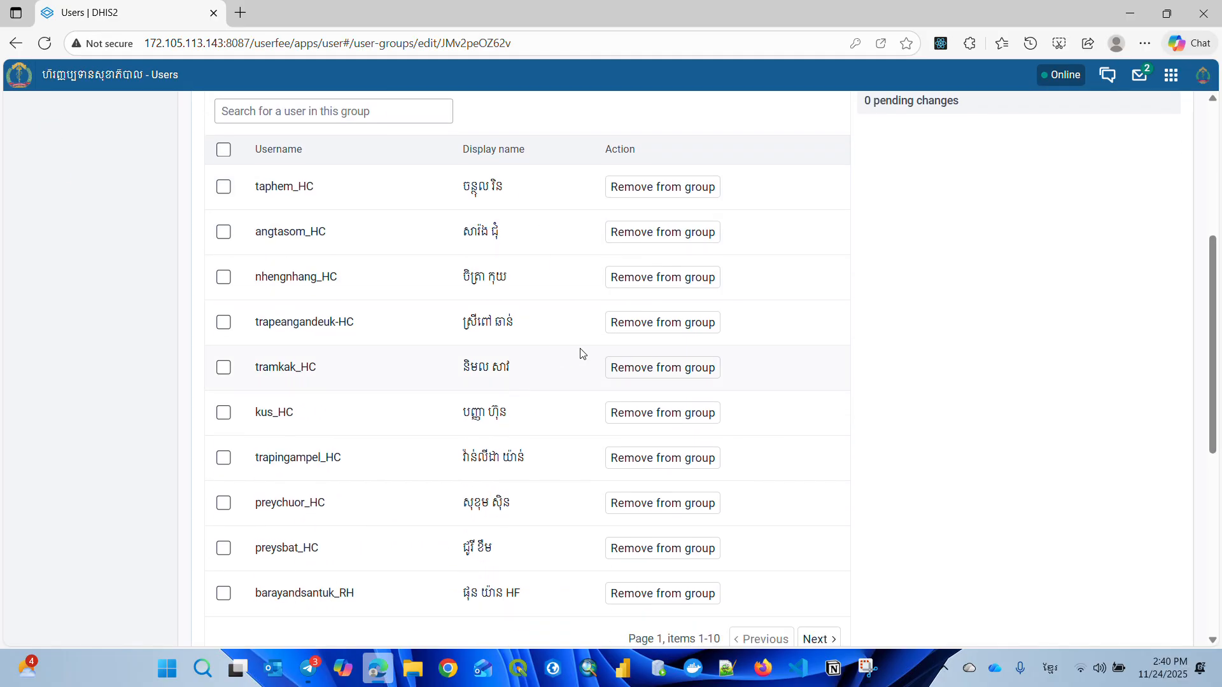
scroll(1203, 319, "up", 5)
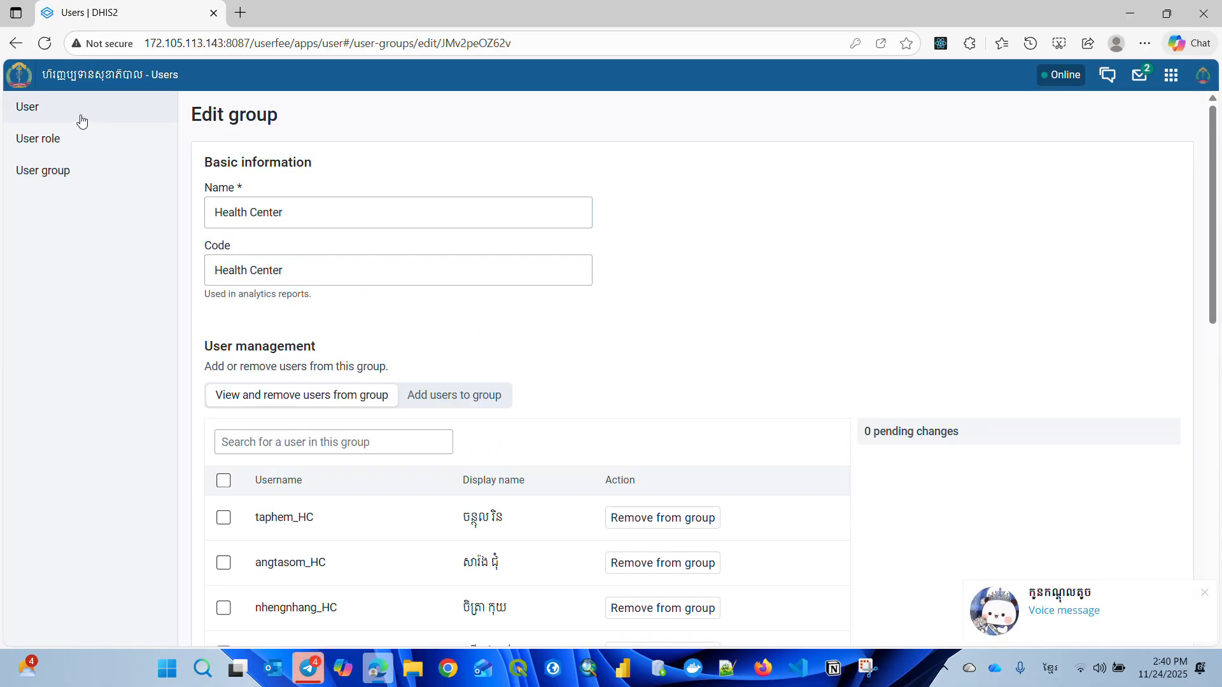
Leave user management and open the dashboard to view its national-level charts
left_click(20, 86)
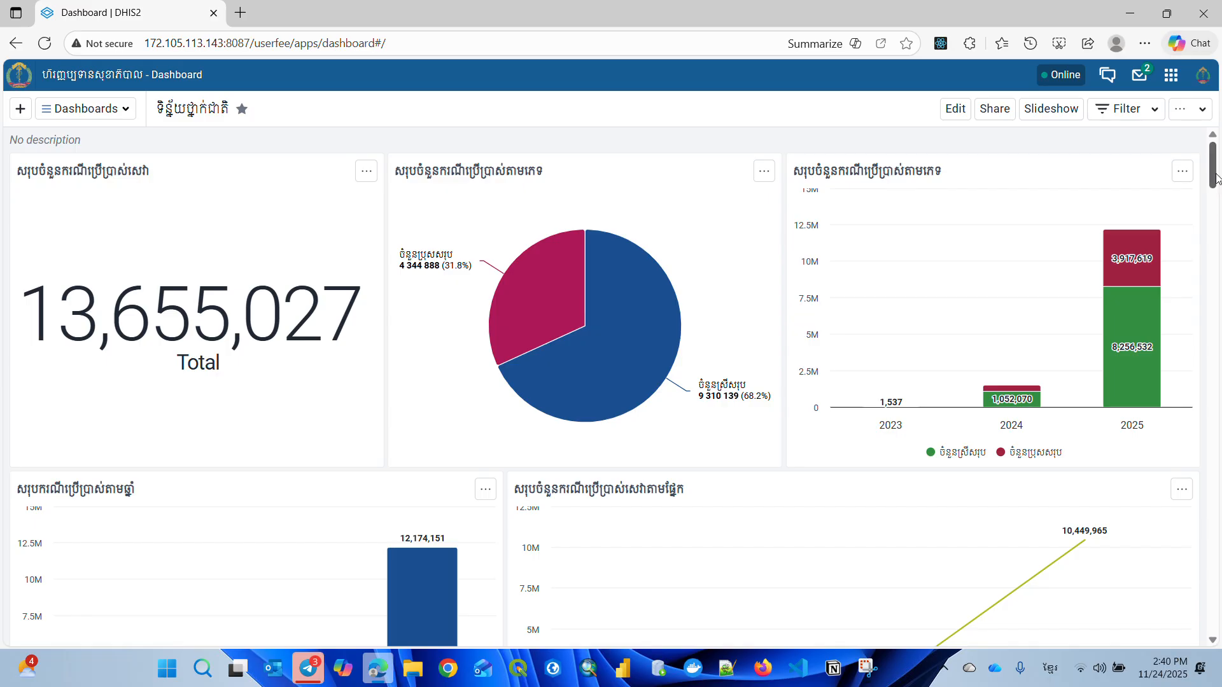
left_click_drag(1218, 182, 1220, 124)
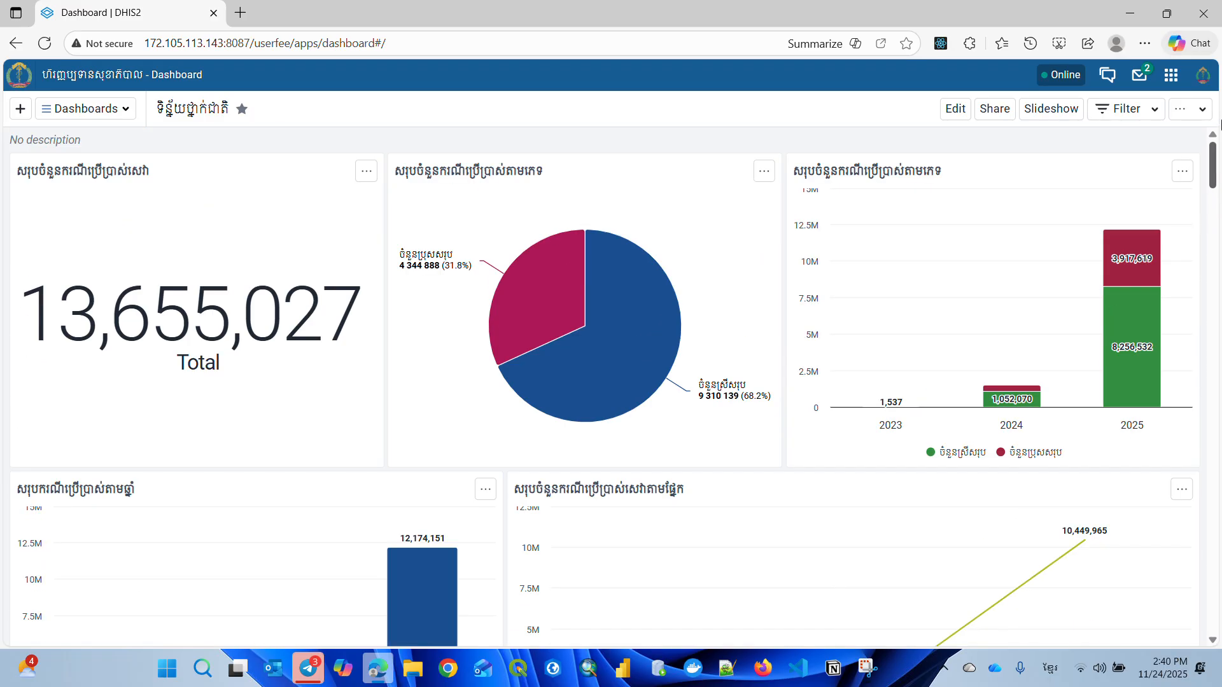